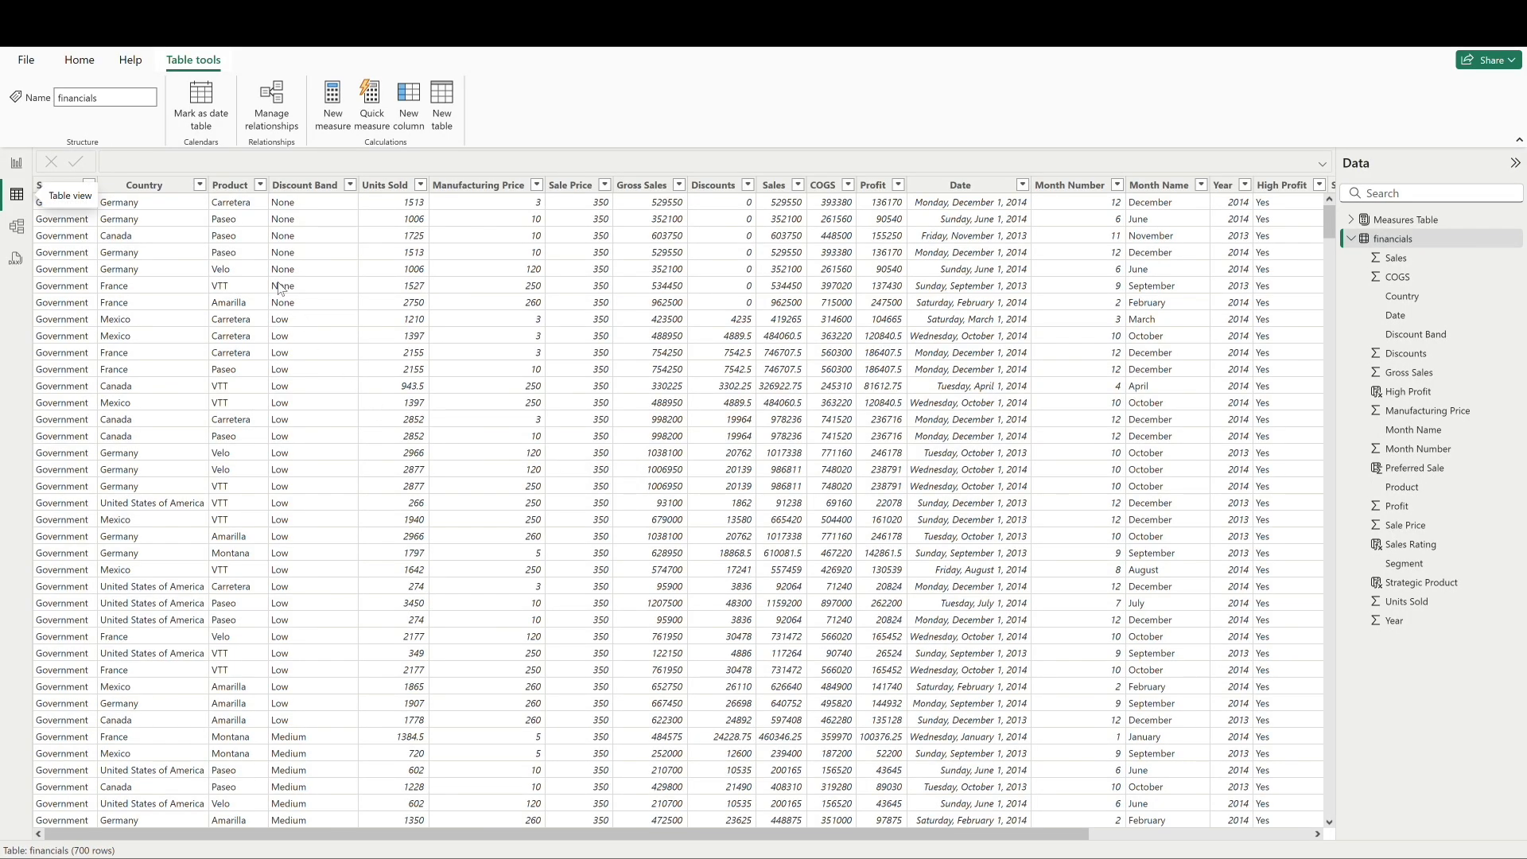
Select the Country, Product and Segment columns in the financials table.
left_click(144, 180)
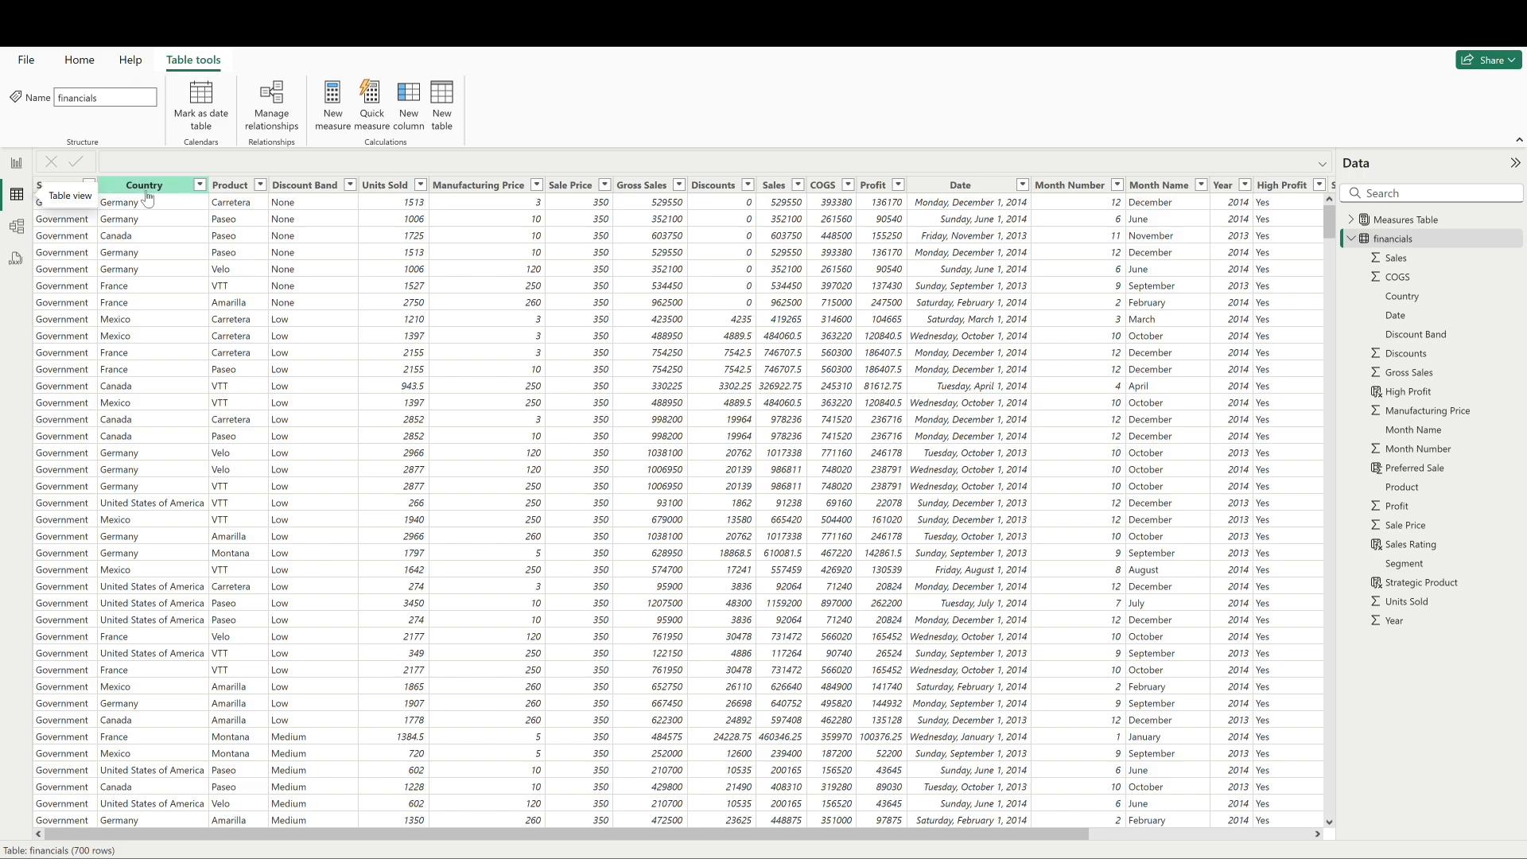
left_click(230, 185)
left_click(57, 185)
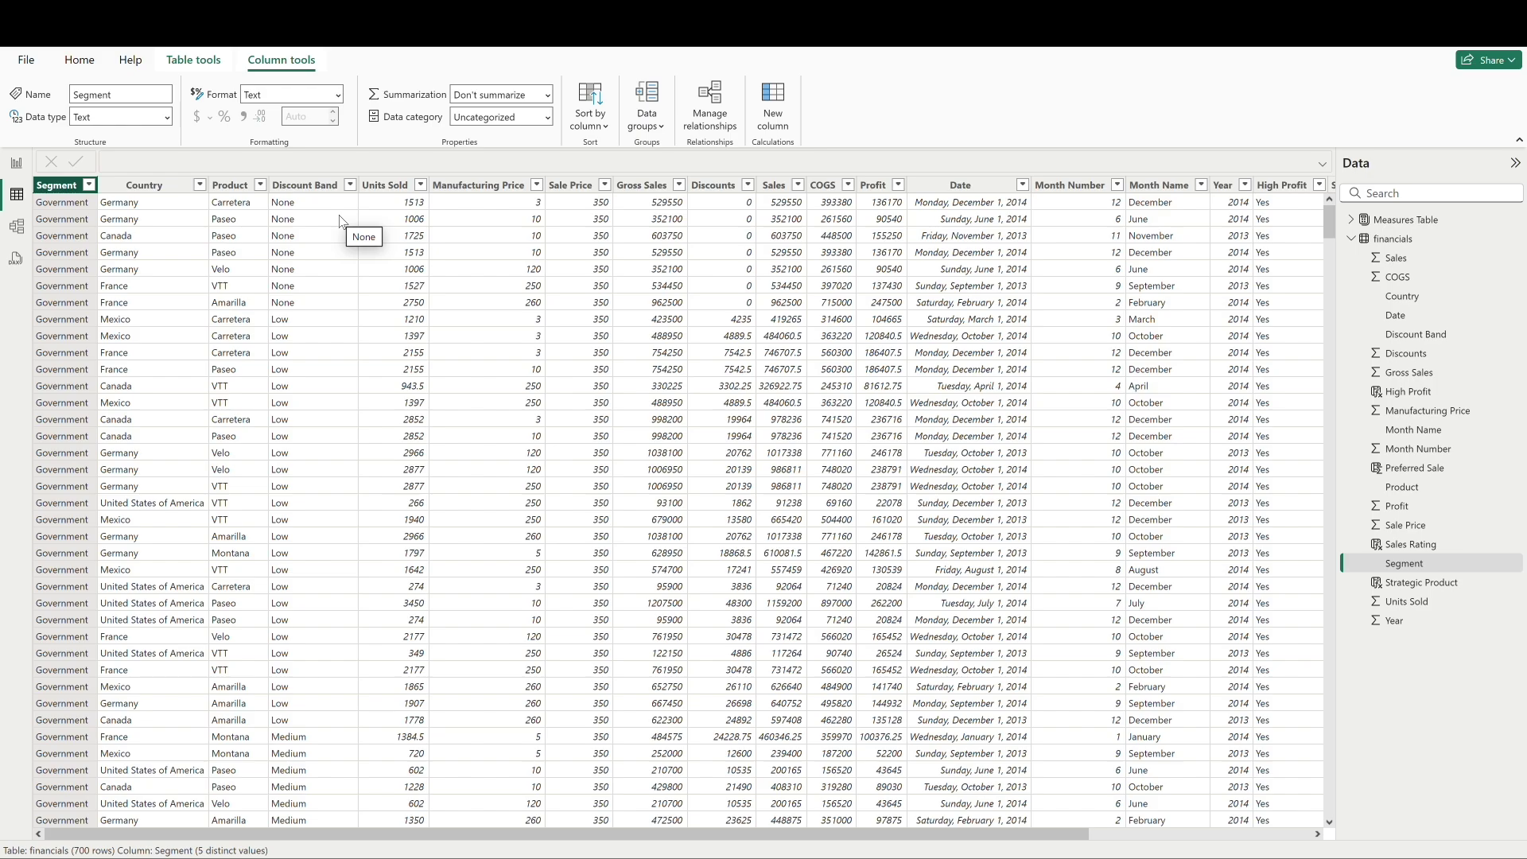
Add a column CountryProduct = CONCATENATE(financials[Country], financials[Product]).
left_click(771, 111)
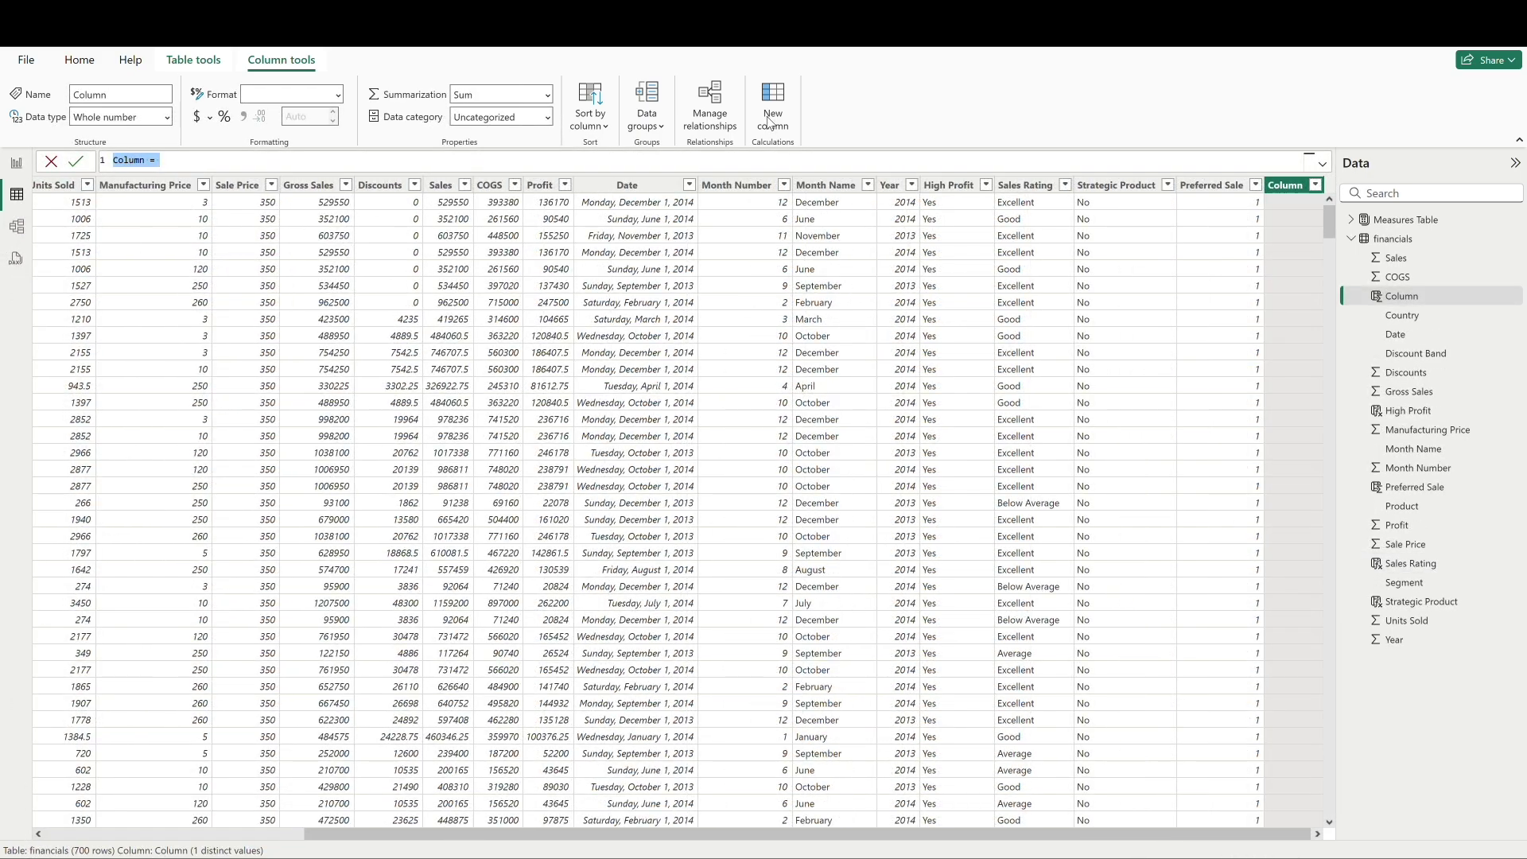
type("CountryProduct = concate")
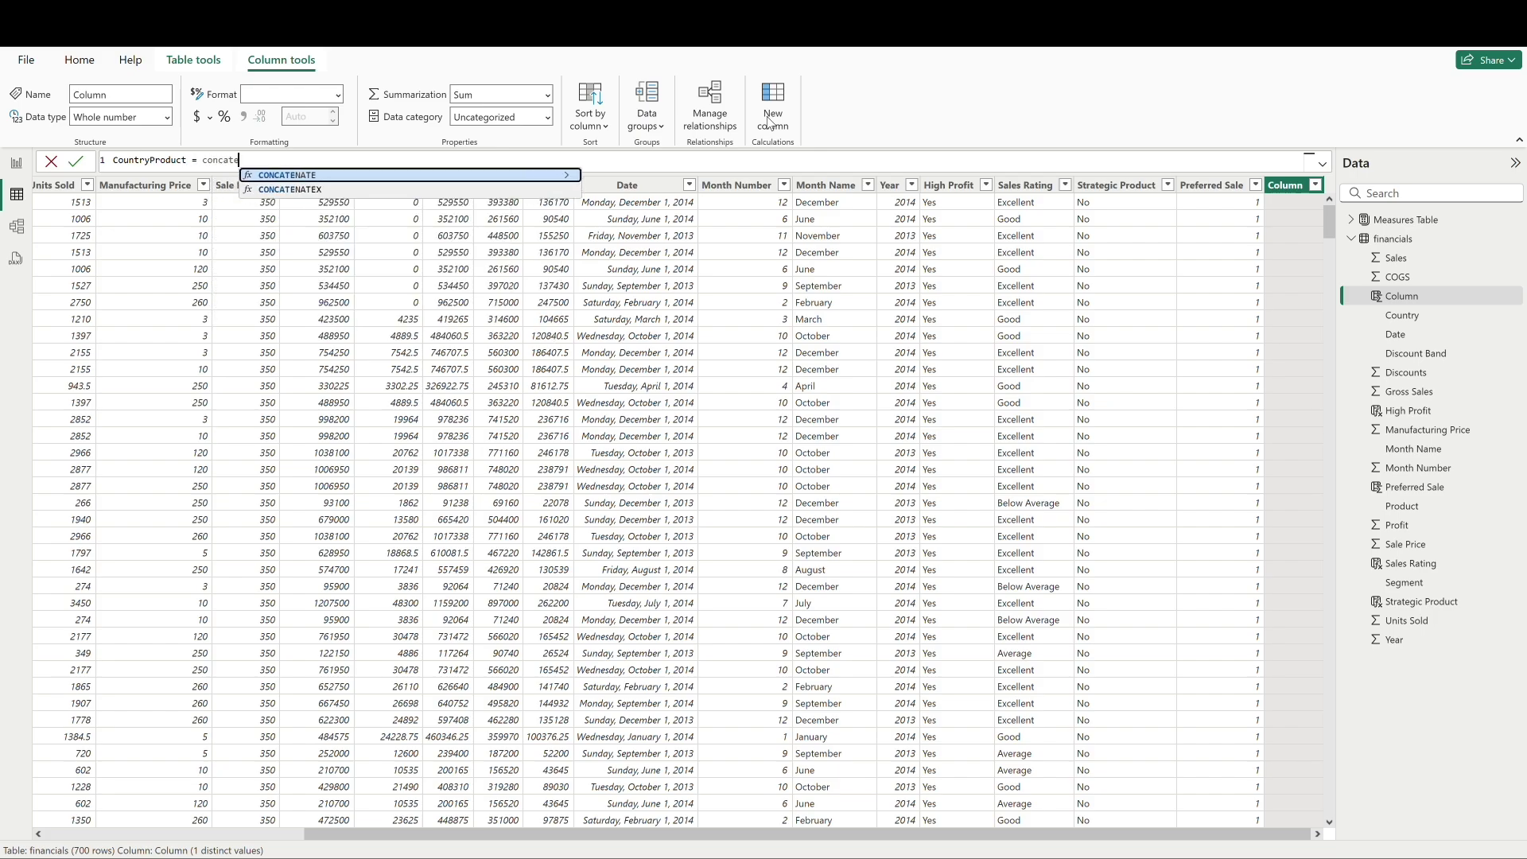
key("Tab")
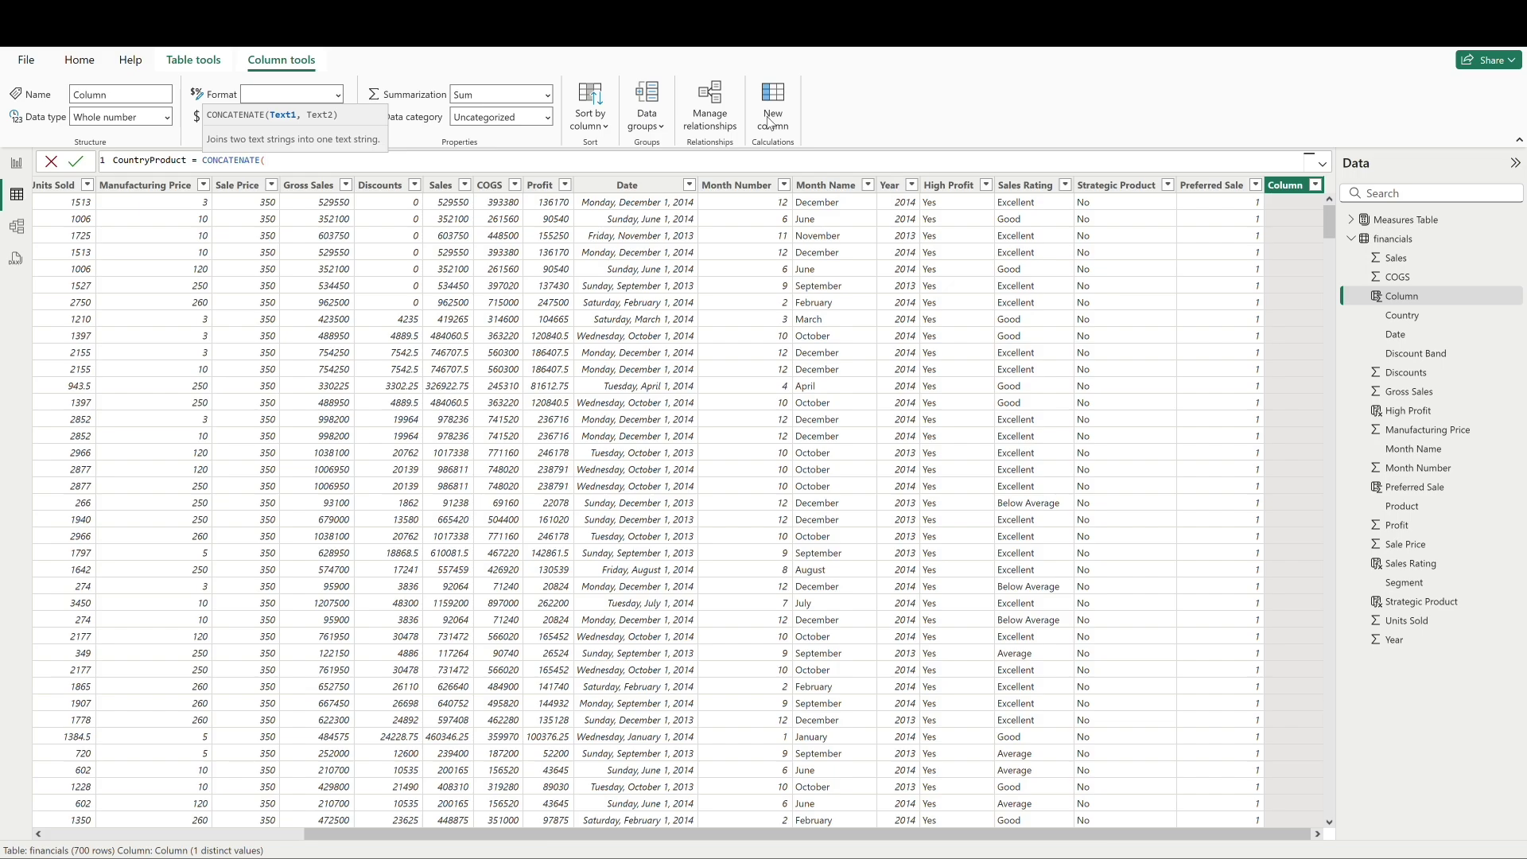
type("count")
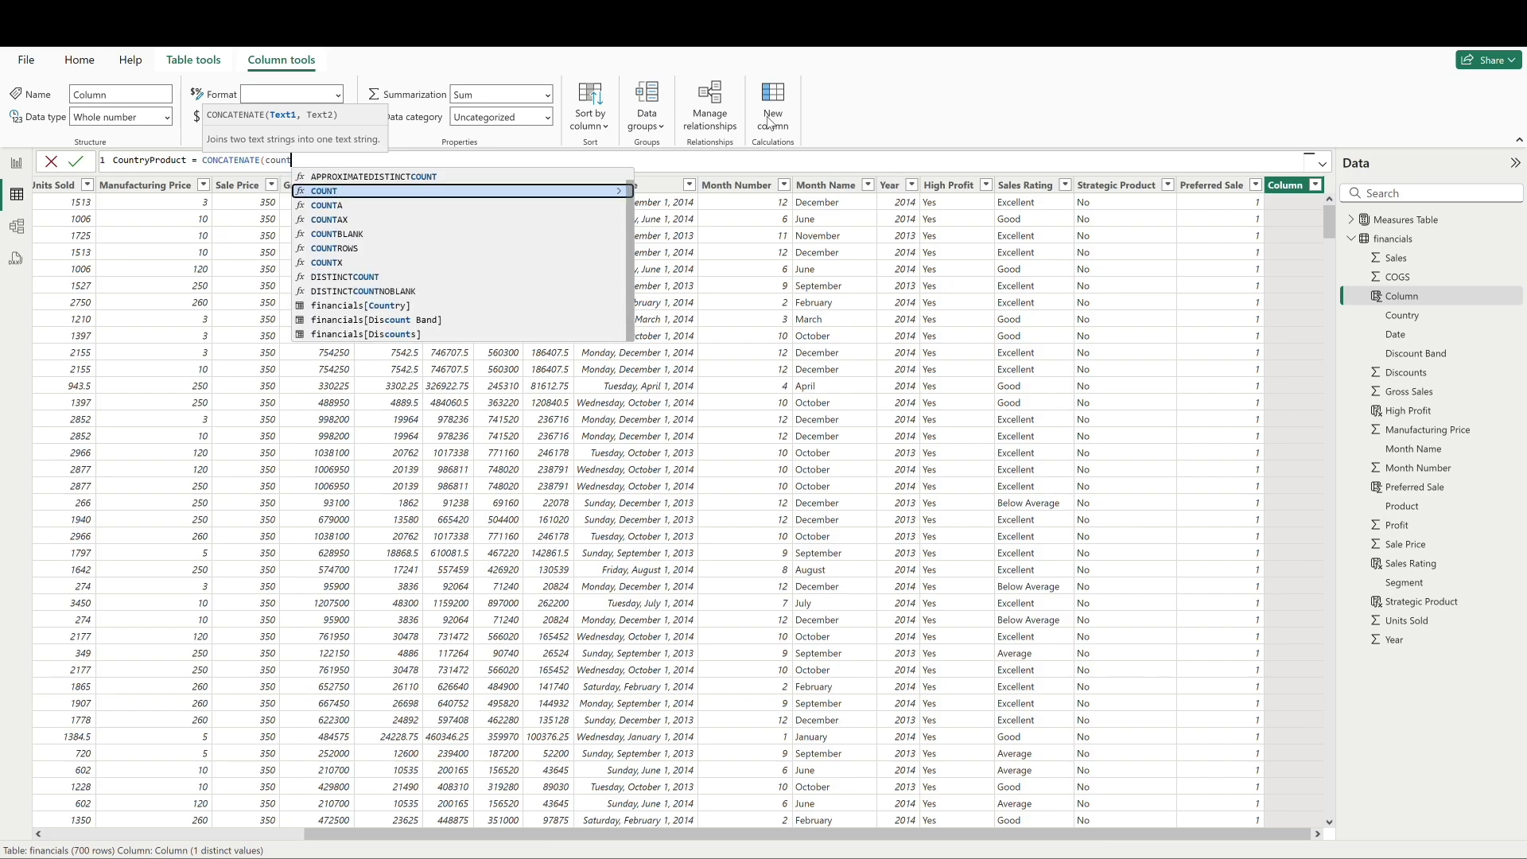
key("Tab")
type(", product")
key("Up")
key("Up")
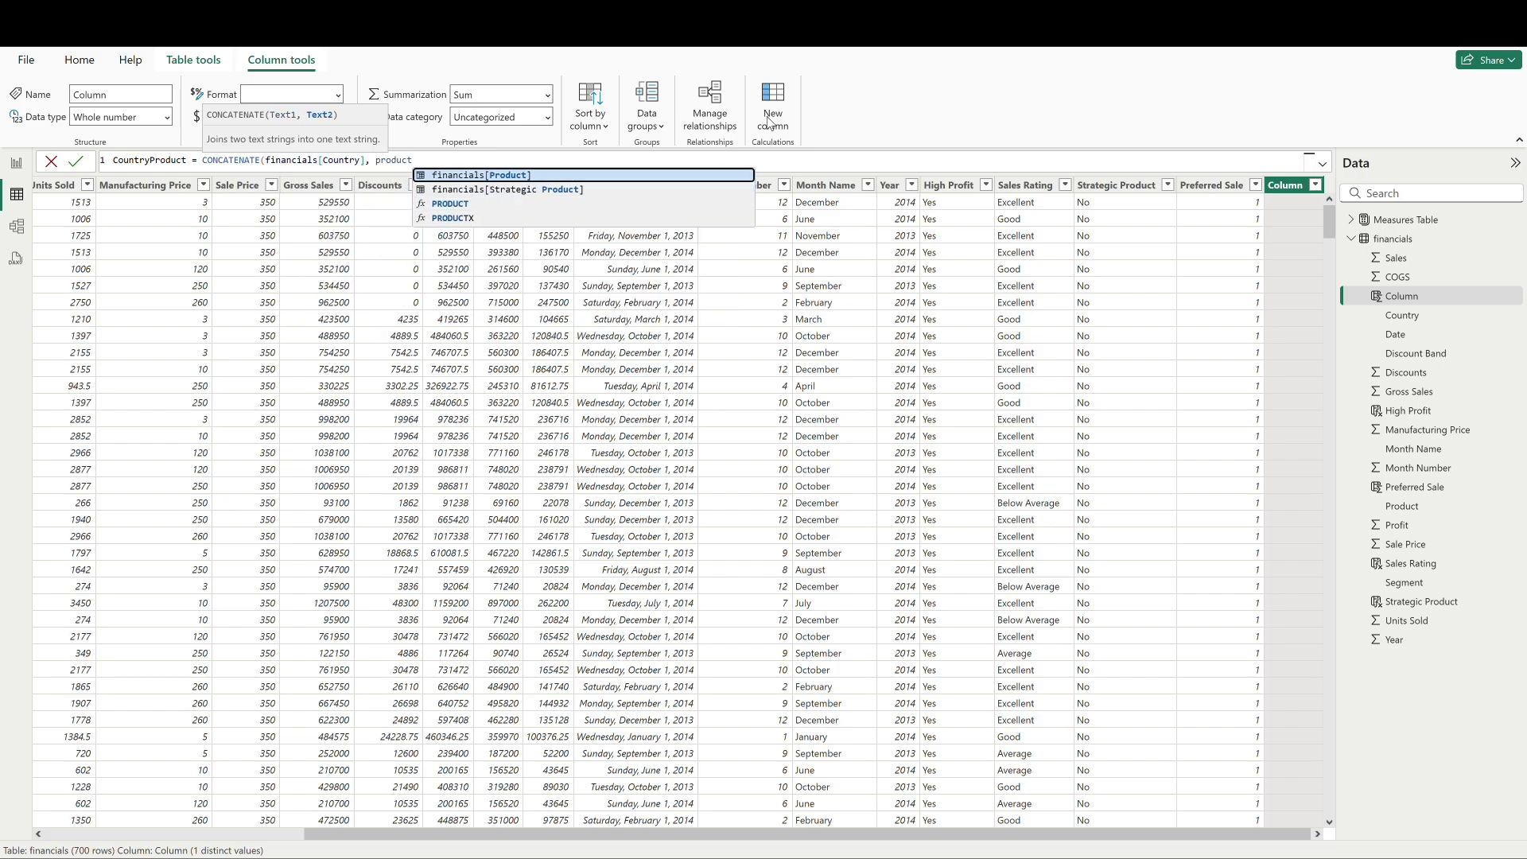
key("Tab")
type(")")
key("Return")
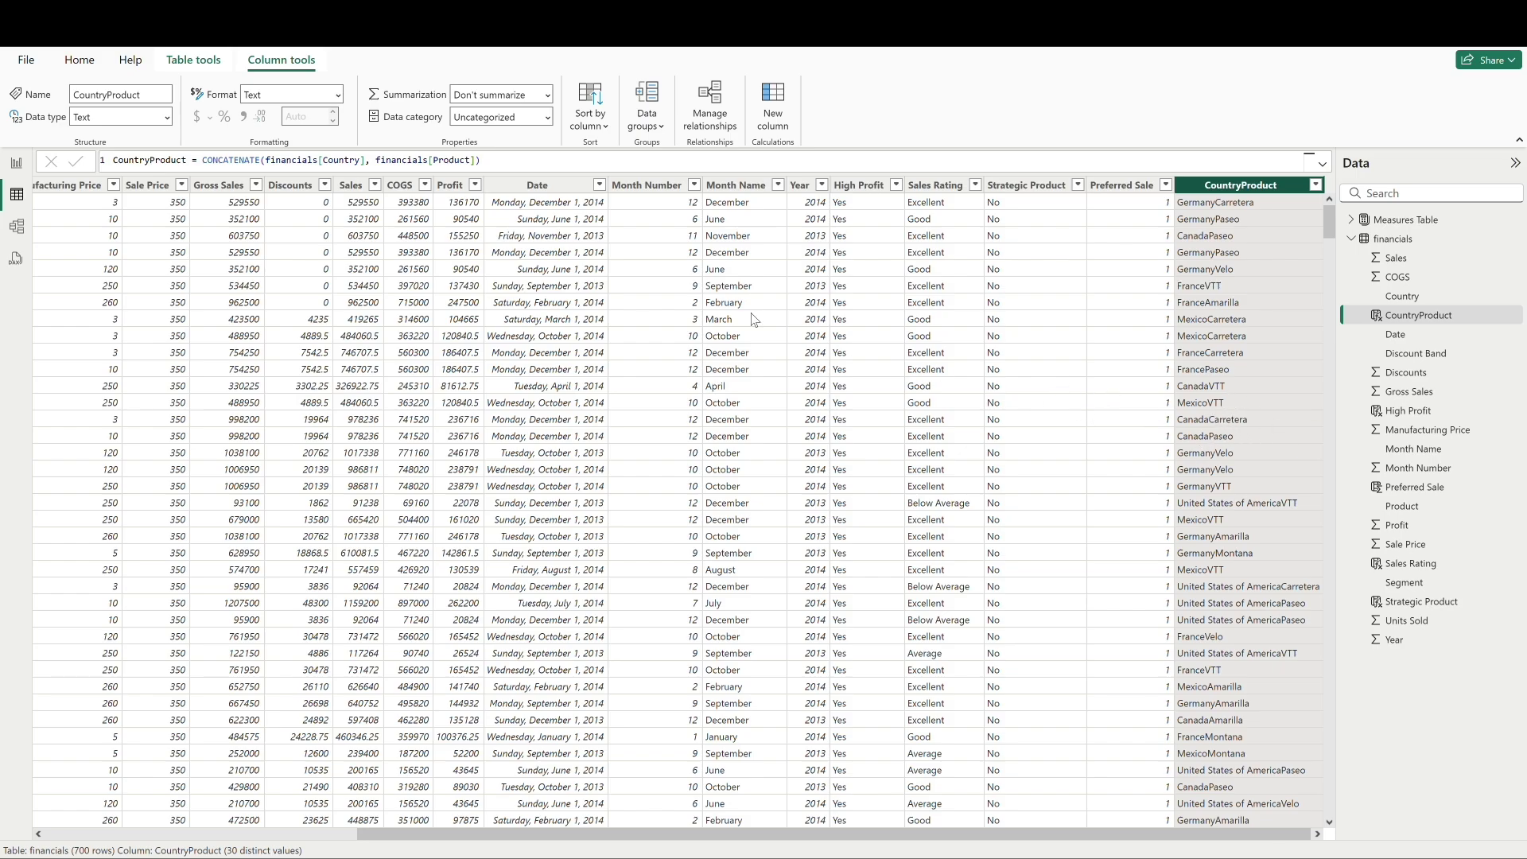
Rewrite CountryProduct as financials[Country] & " - " & financials[Product], giving values like Germany - Carretera.
double_click(204, 163)
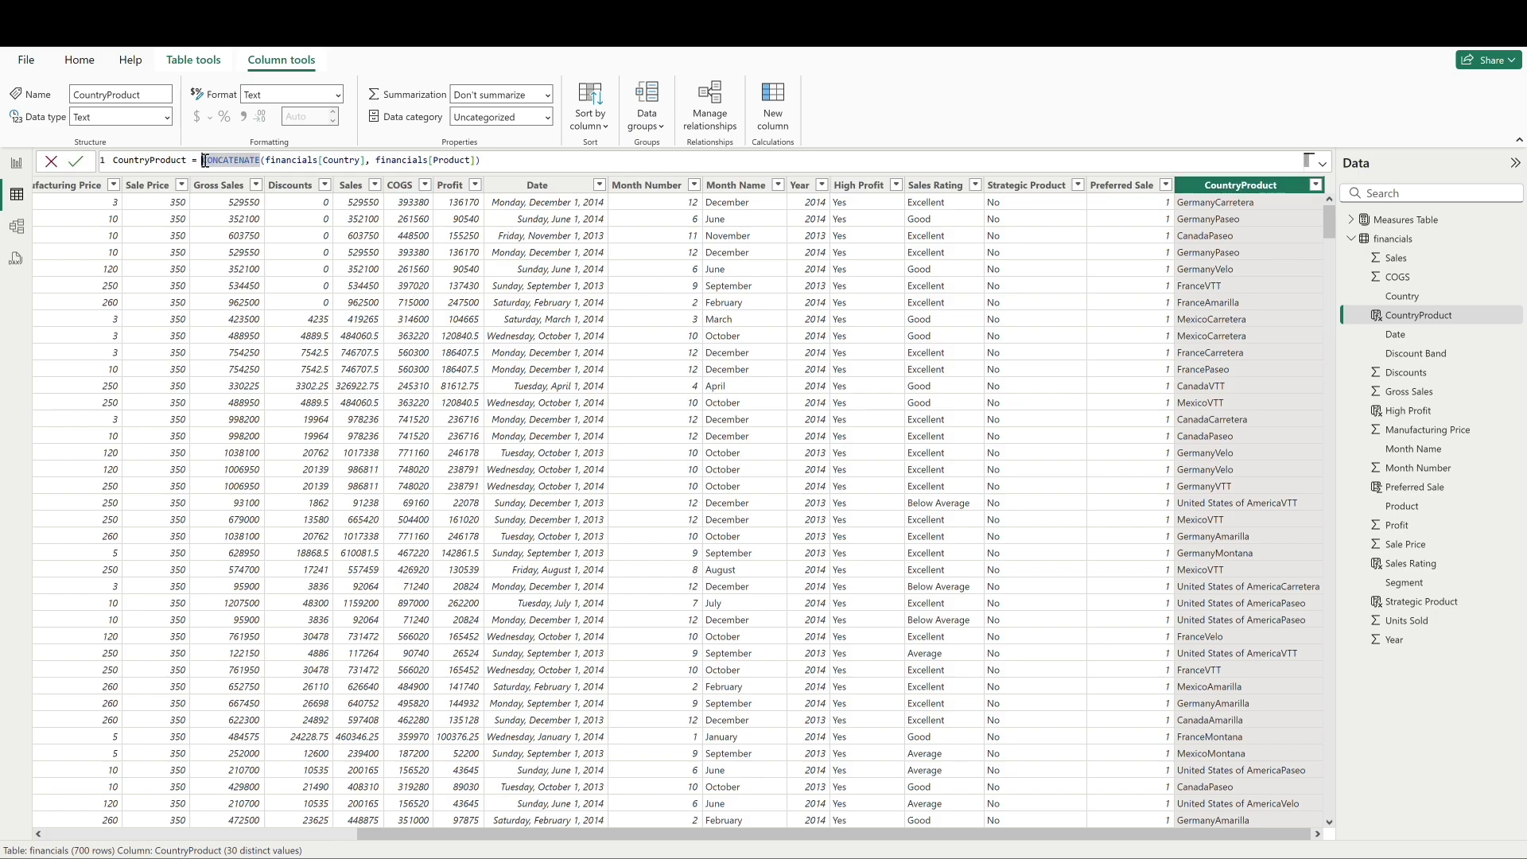
left_click_drag(202, 163, 480, 163)
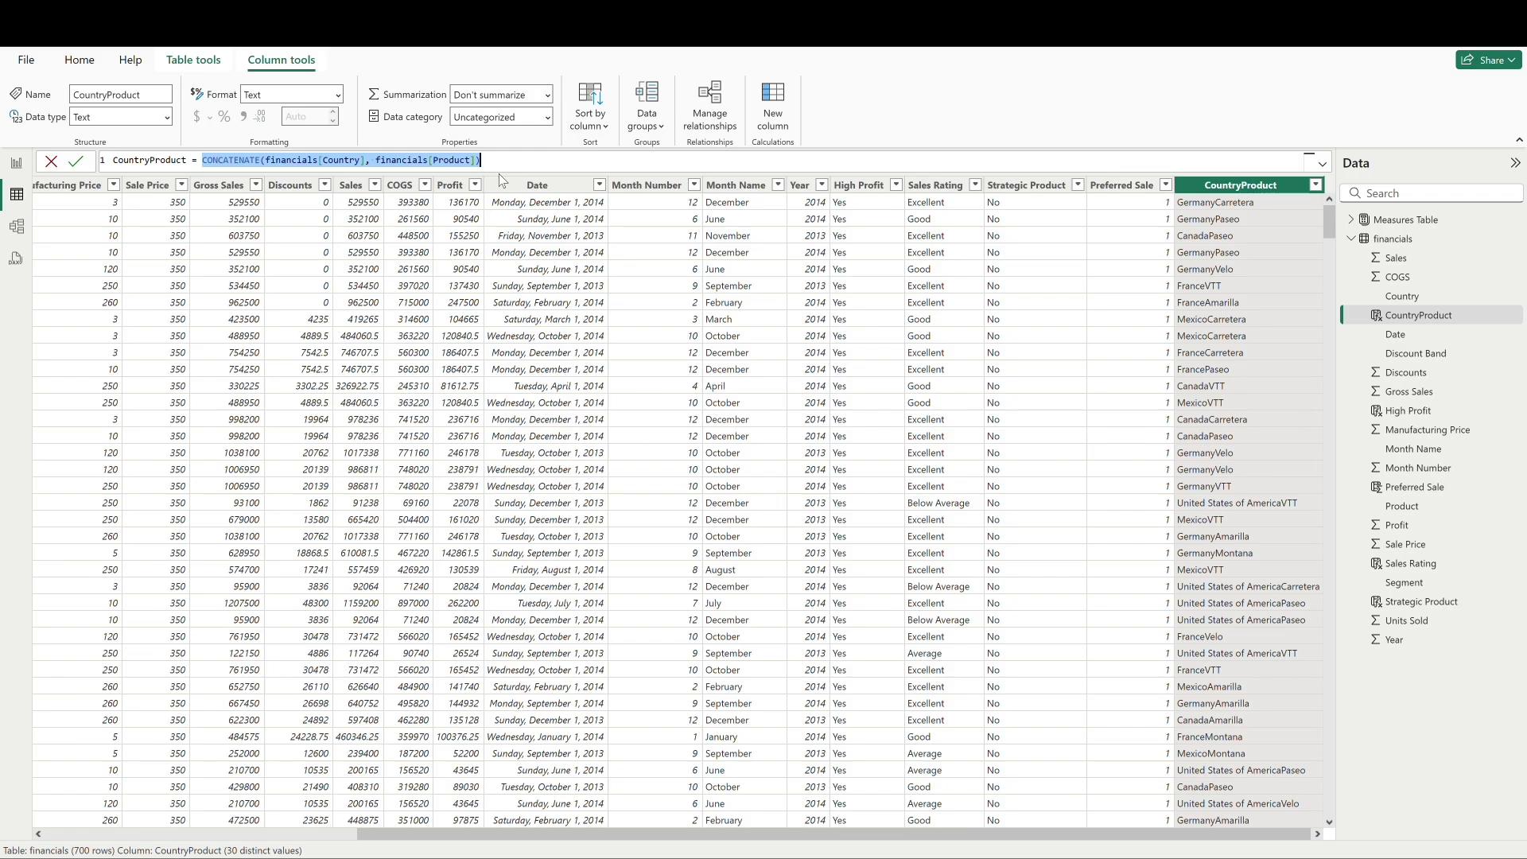
type("country")
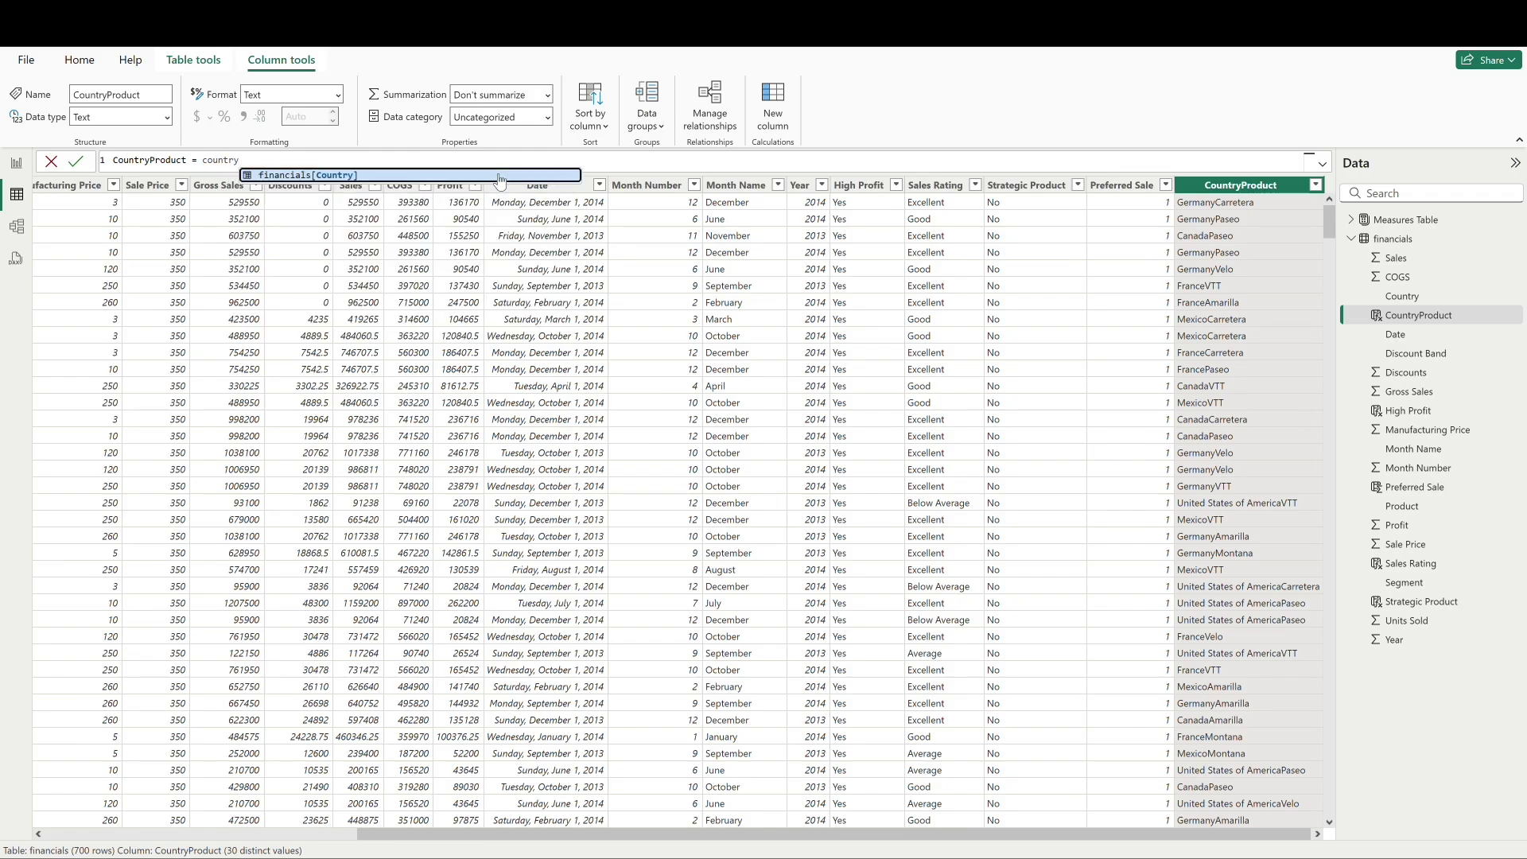
left_click(499, 177)
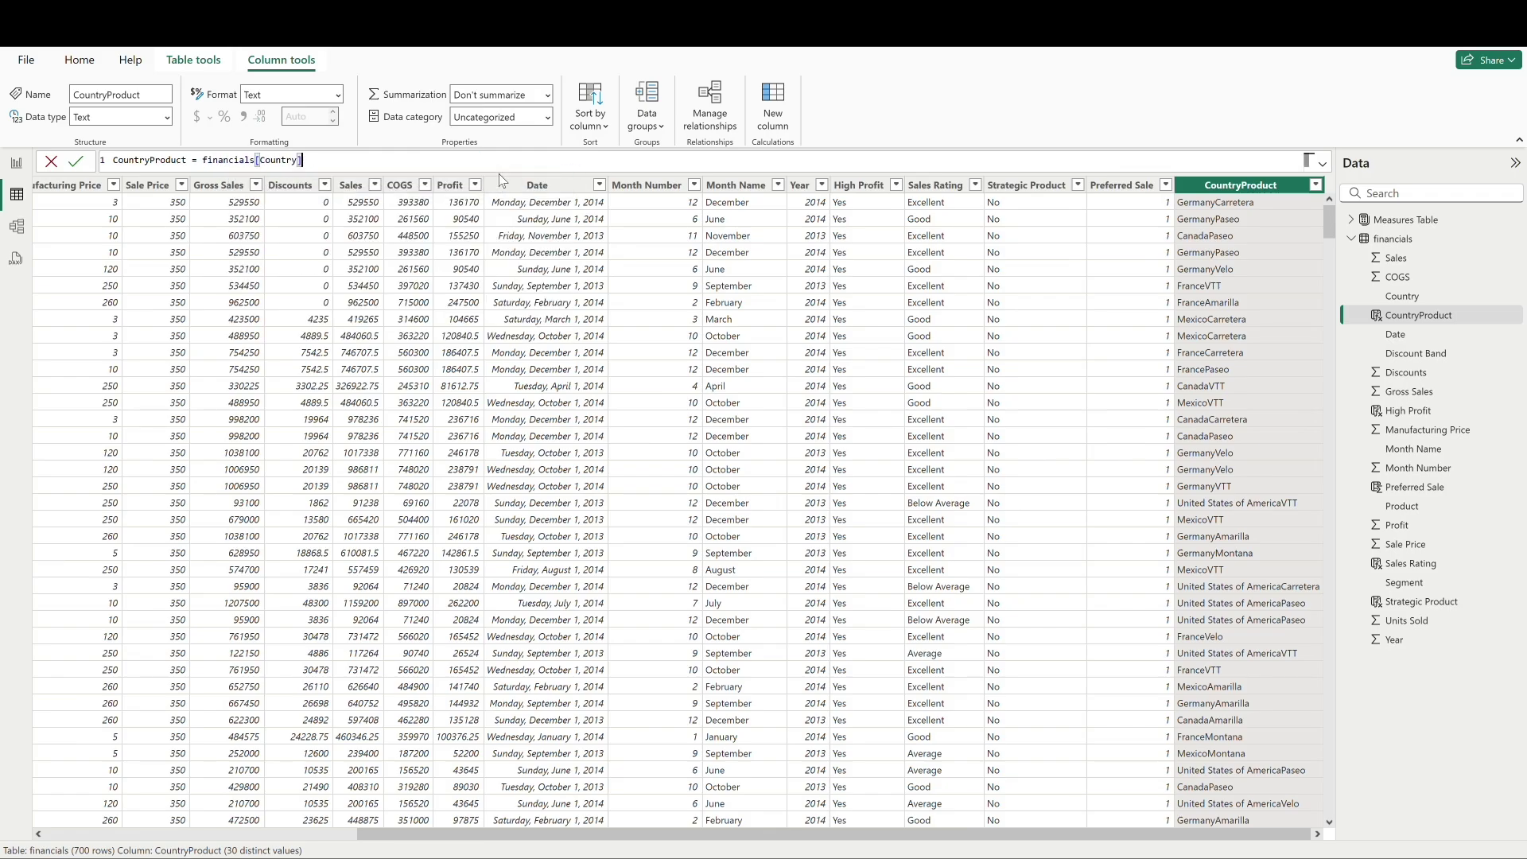
type("& \" - \" & prodc")
key("BackSpace")
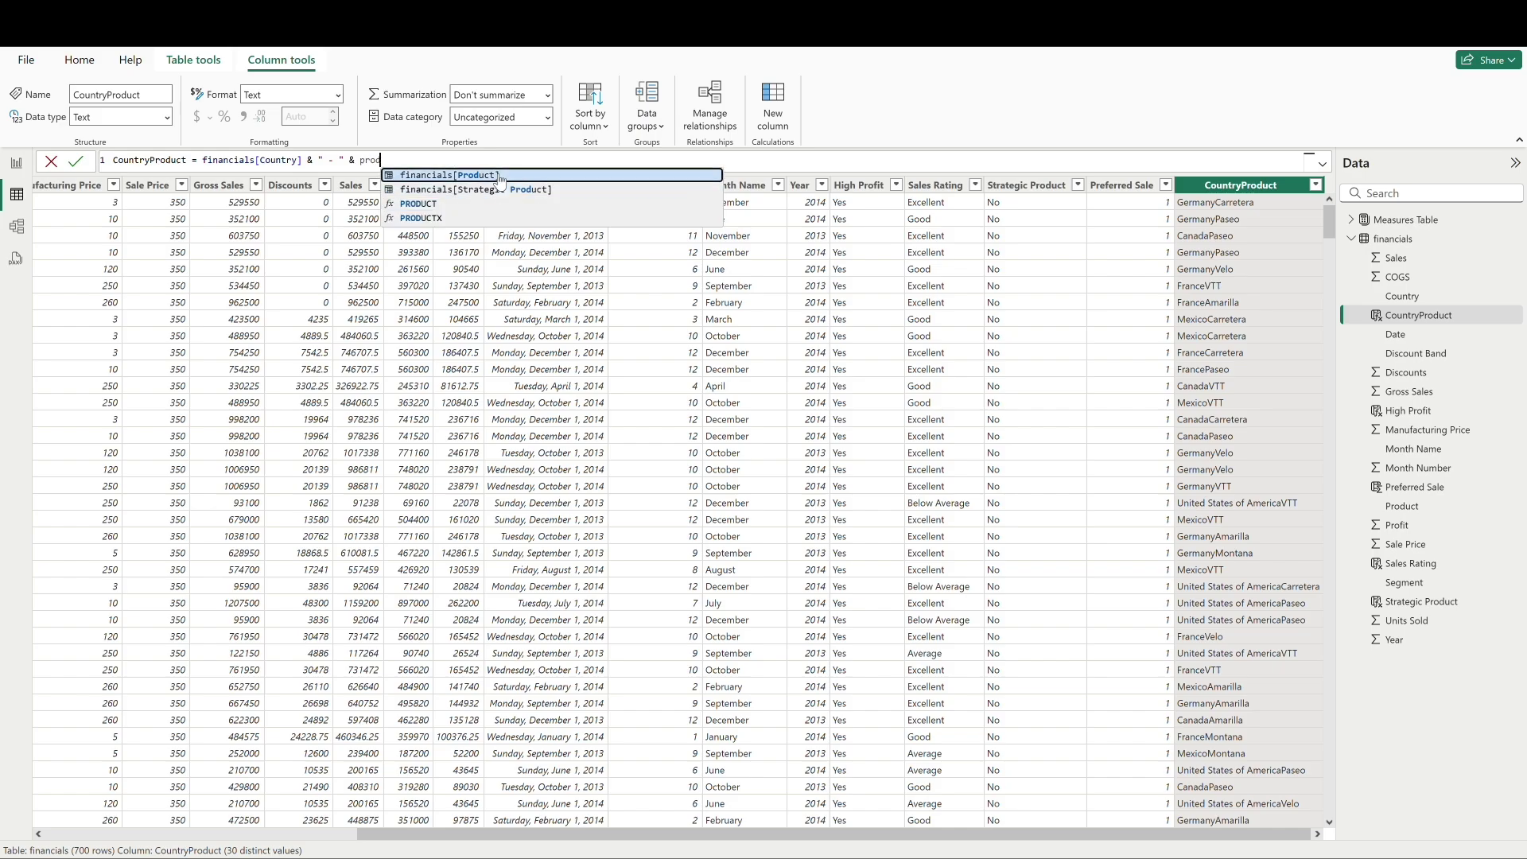
left_click(499, 175)
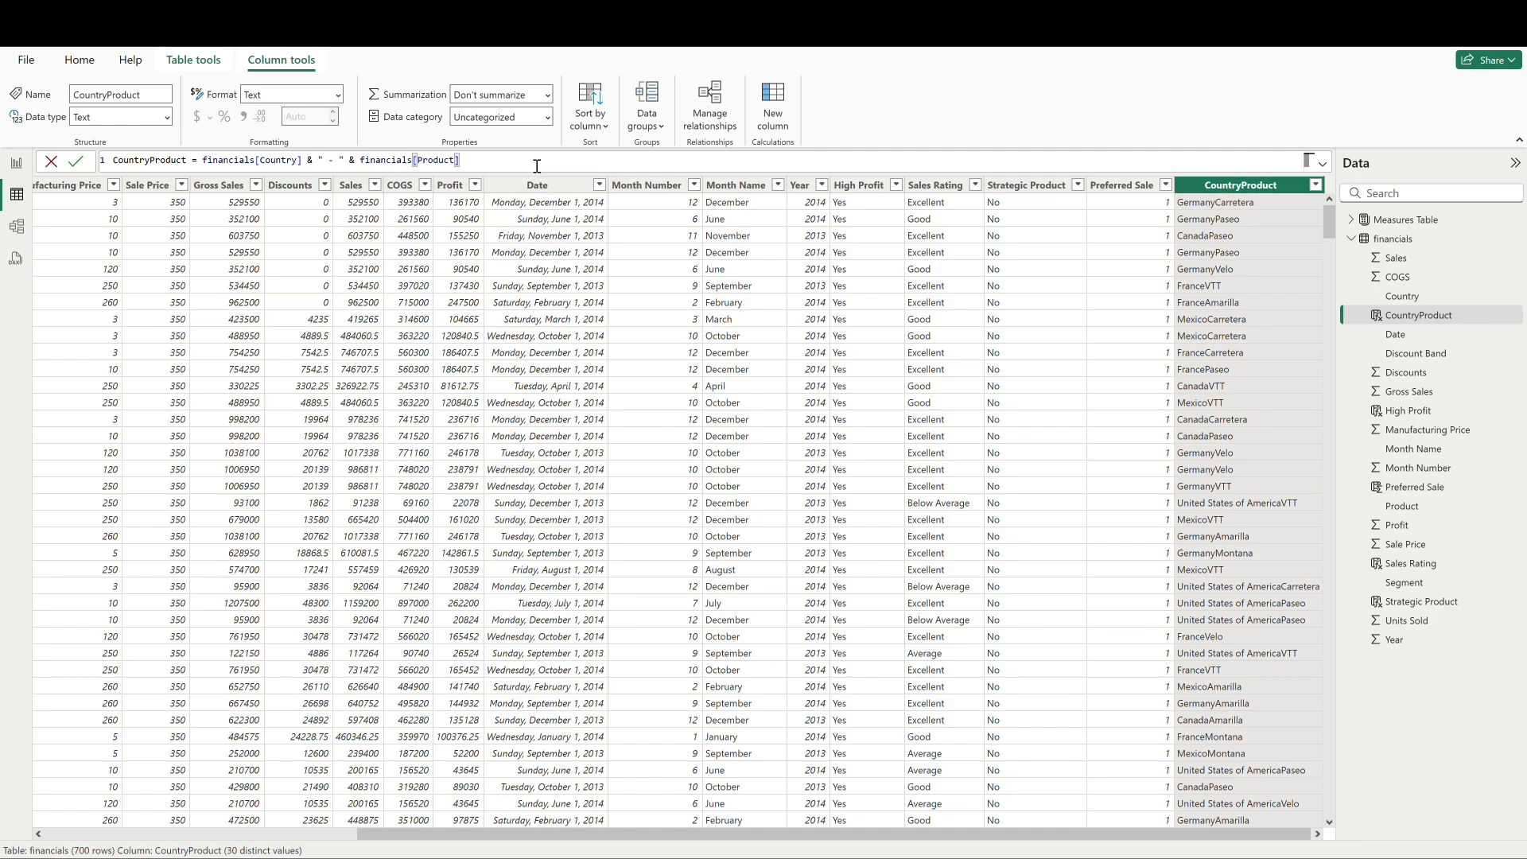
key("Return")
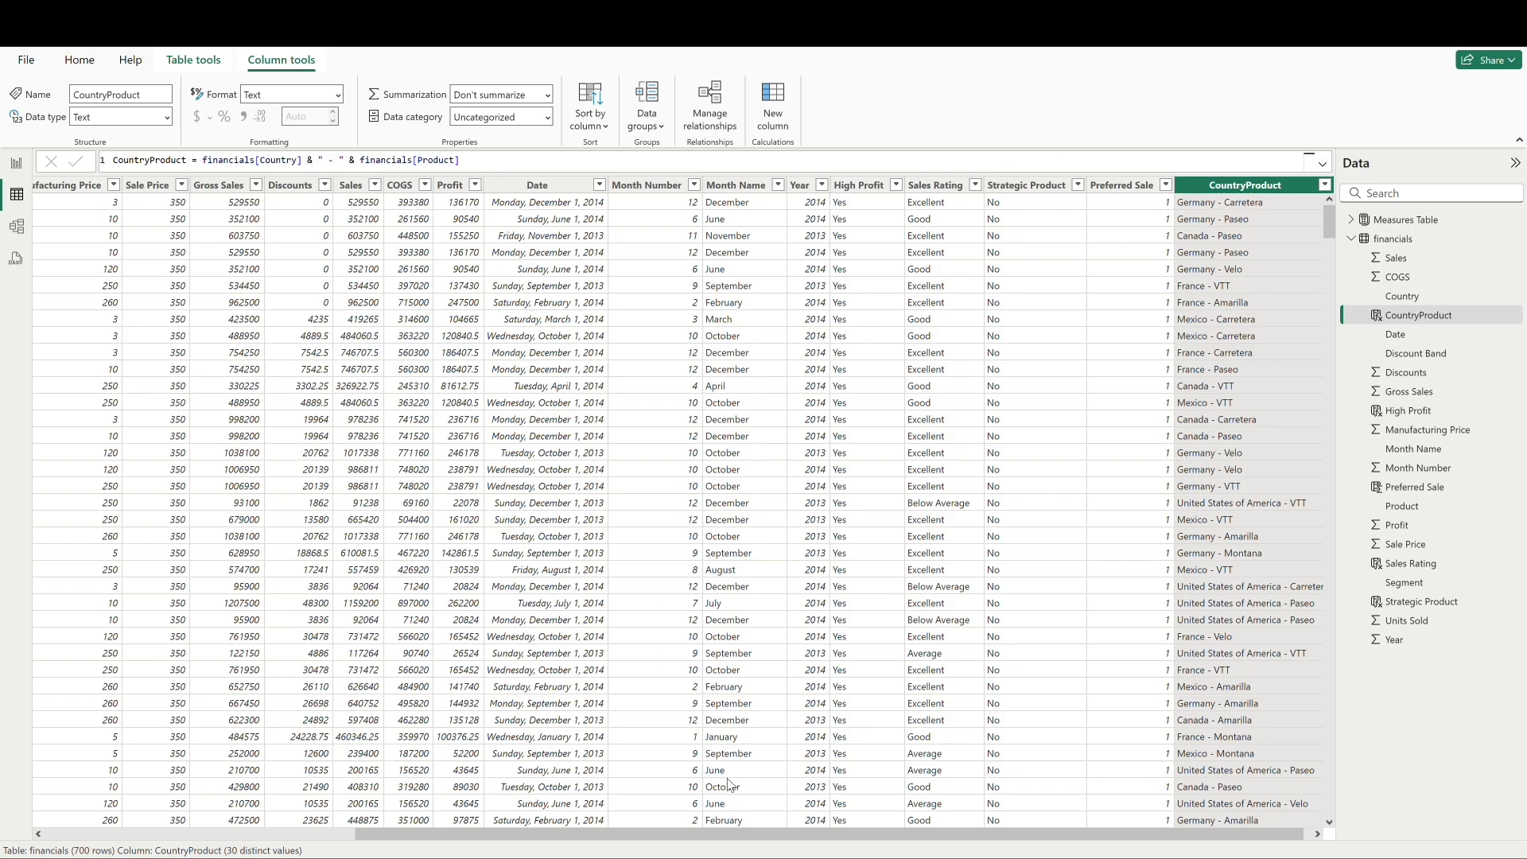
left_click_drag(773, 835, 338, 836)
Add a column LEFT Product = LEFT(financials[Product], 3), giving codes like Car and Pas.
left_click(232, 188)
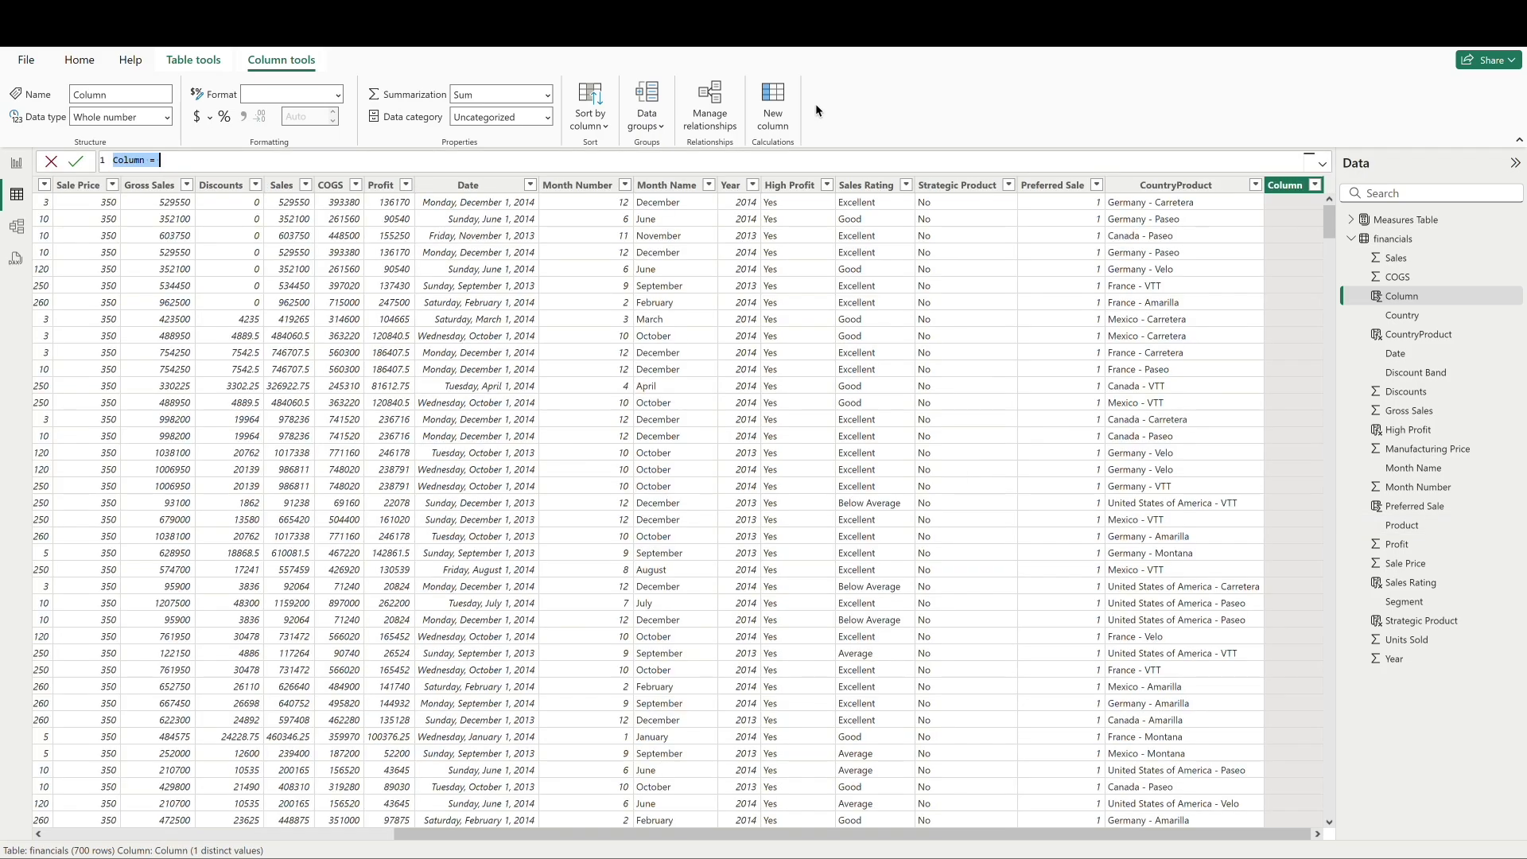
type("LEFT Product = LEFT(")
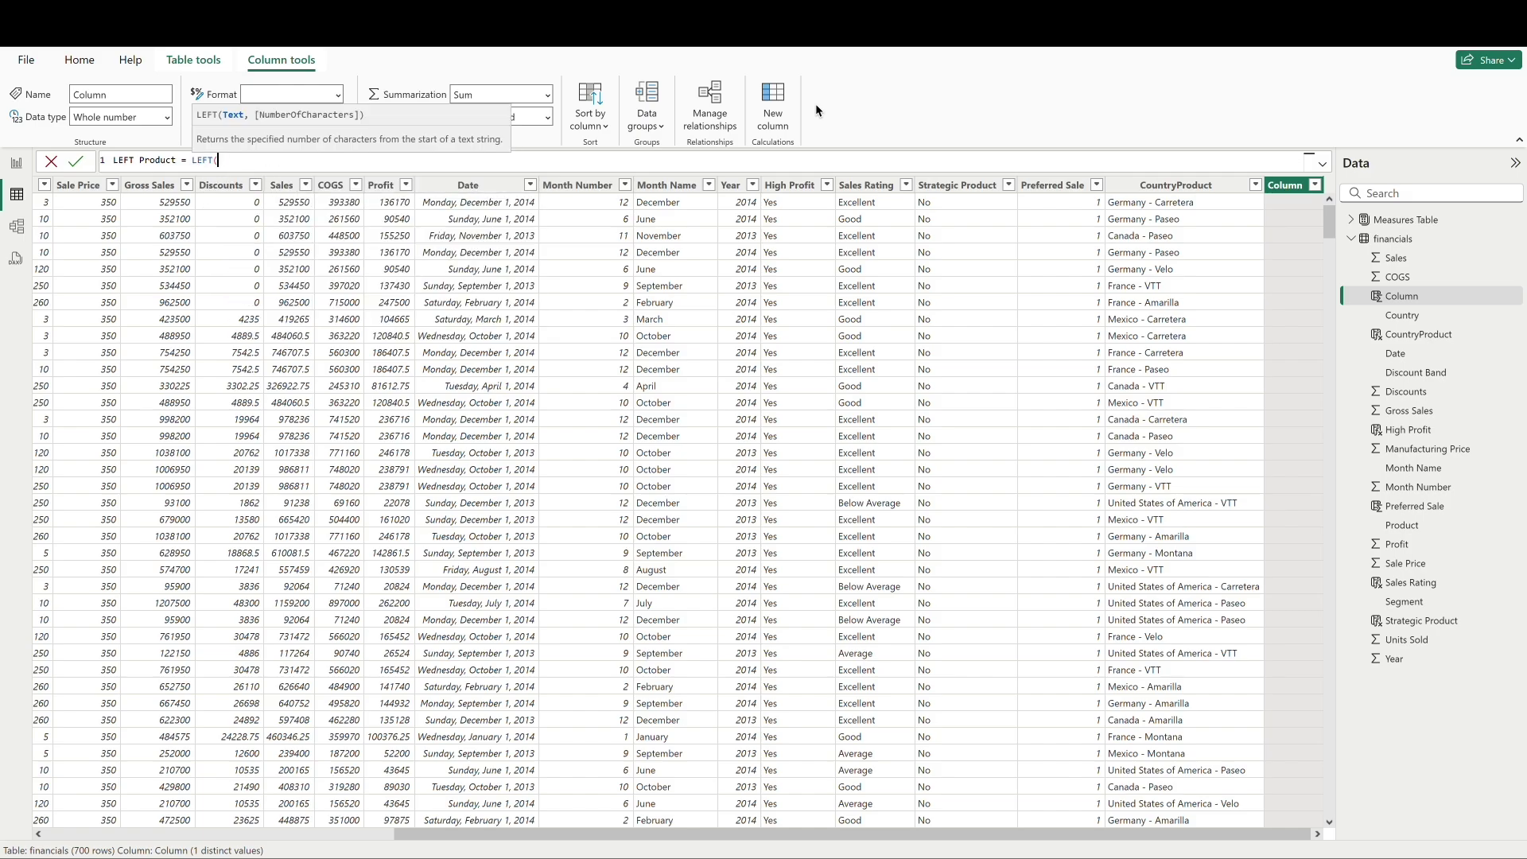
type("product")
key("Up")
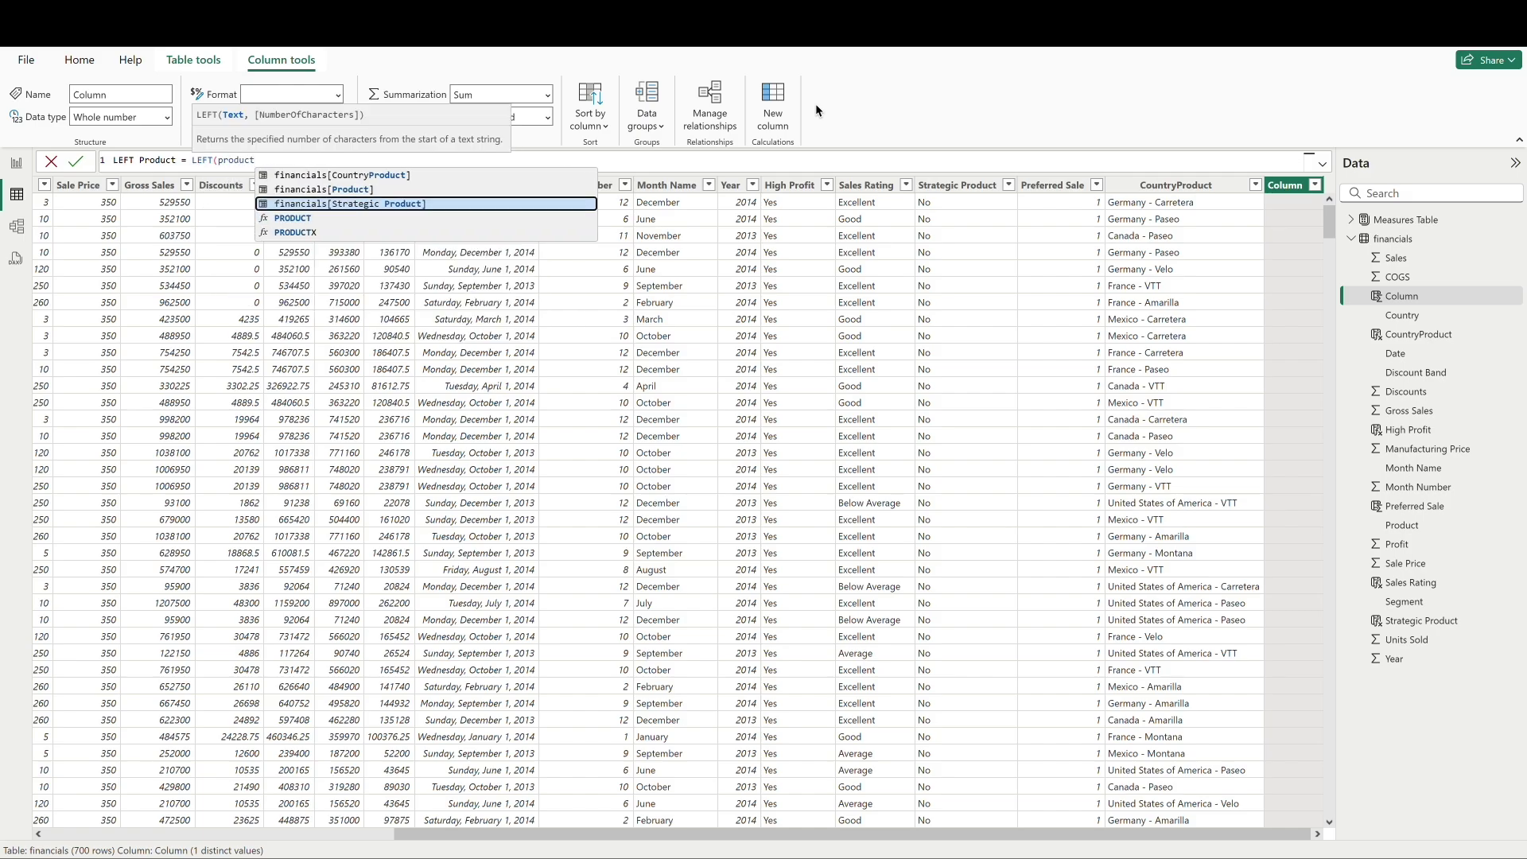
key("Up")
key("Tab")
type(", ")
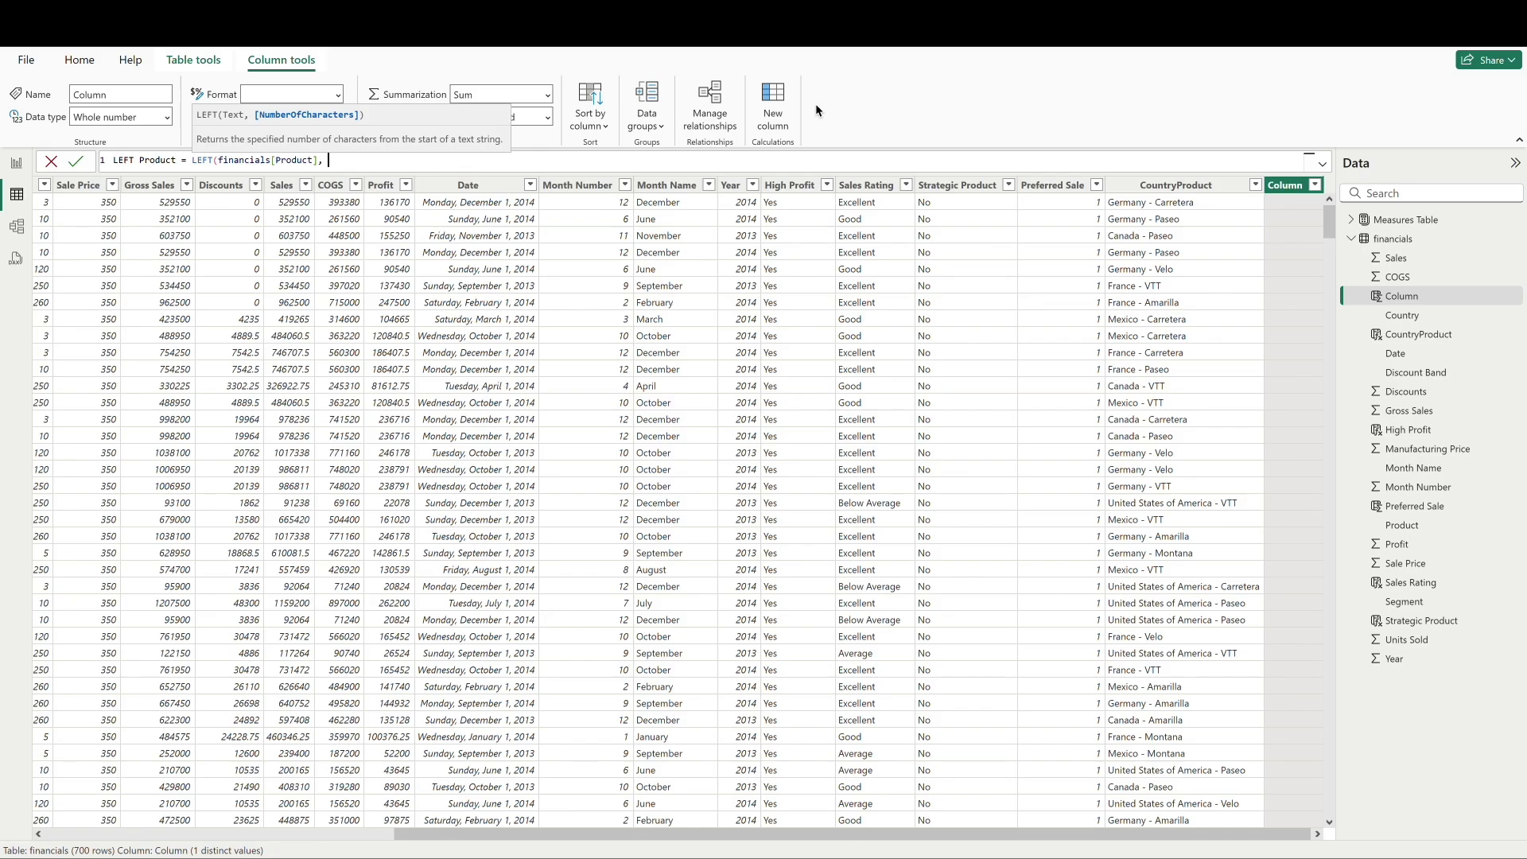
type("3)")
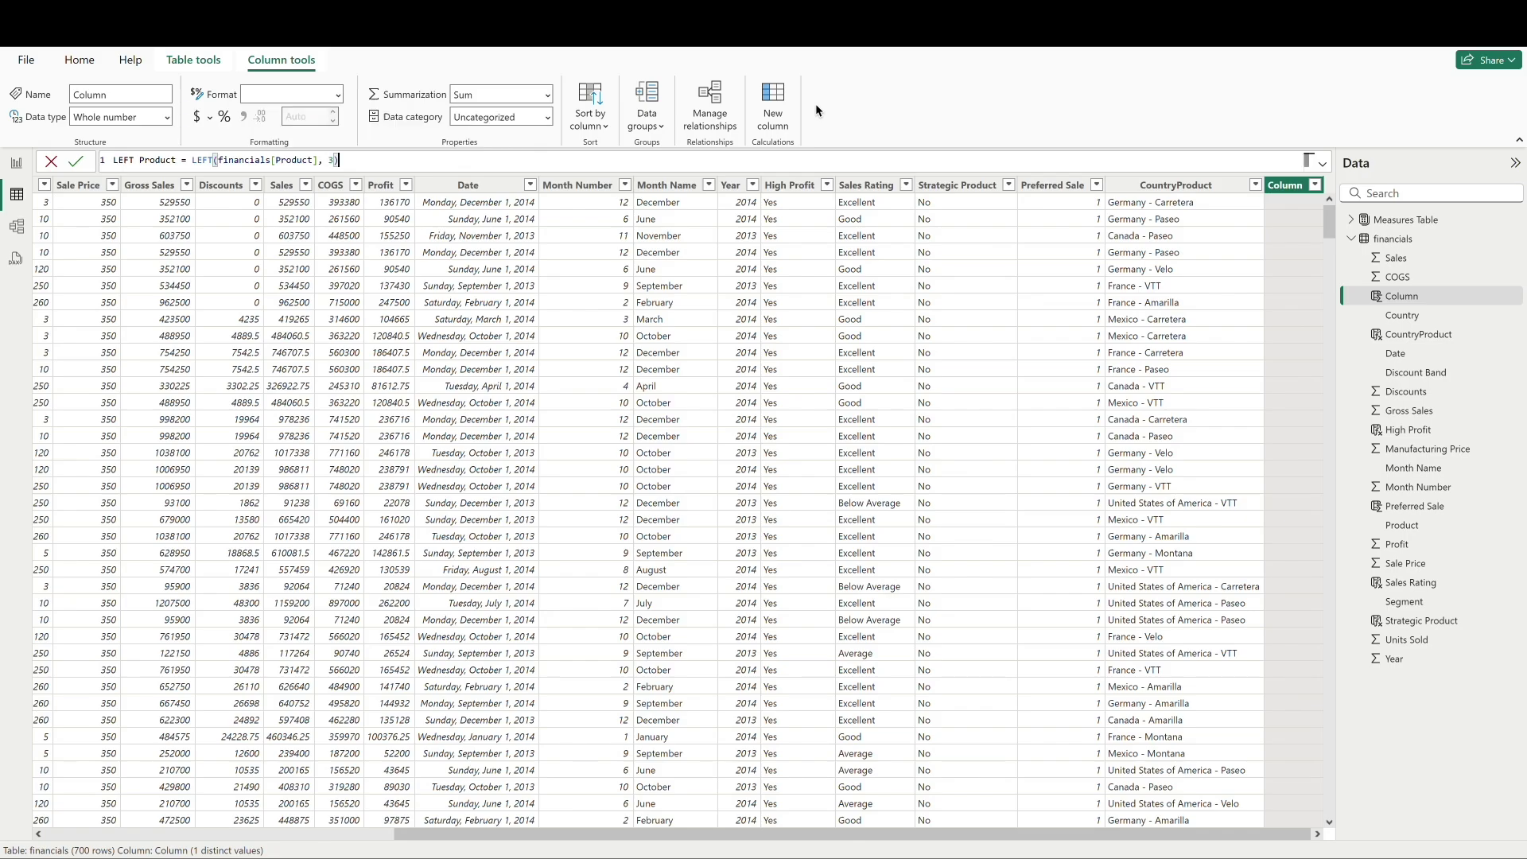
key("Return")
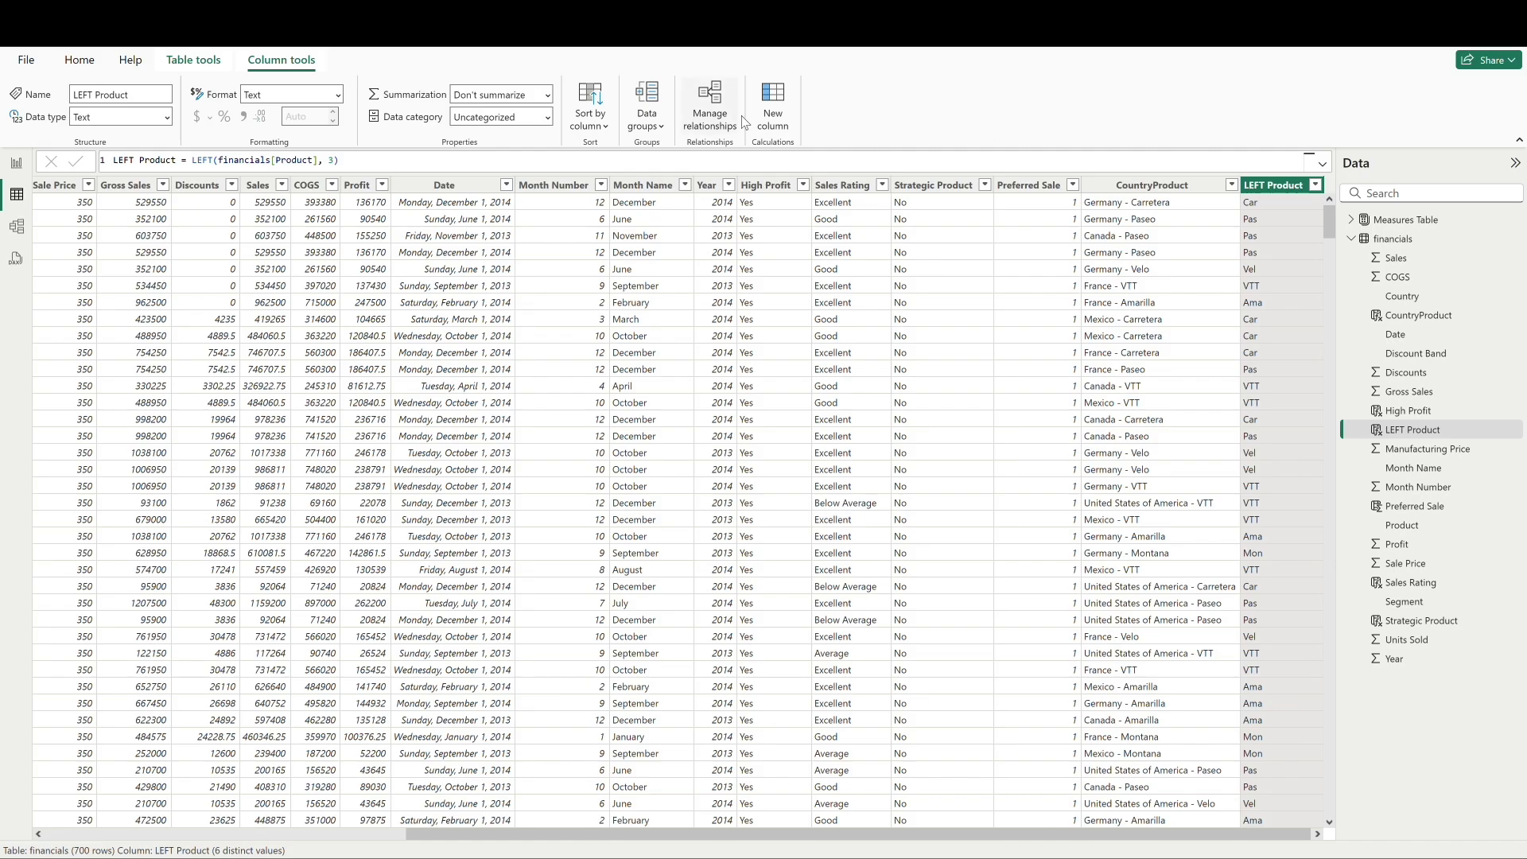
Add a column RIGHT Product = RIGHT(financials[Product], 3), giving endings like era and seo.
left_click(773, 108)
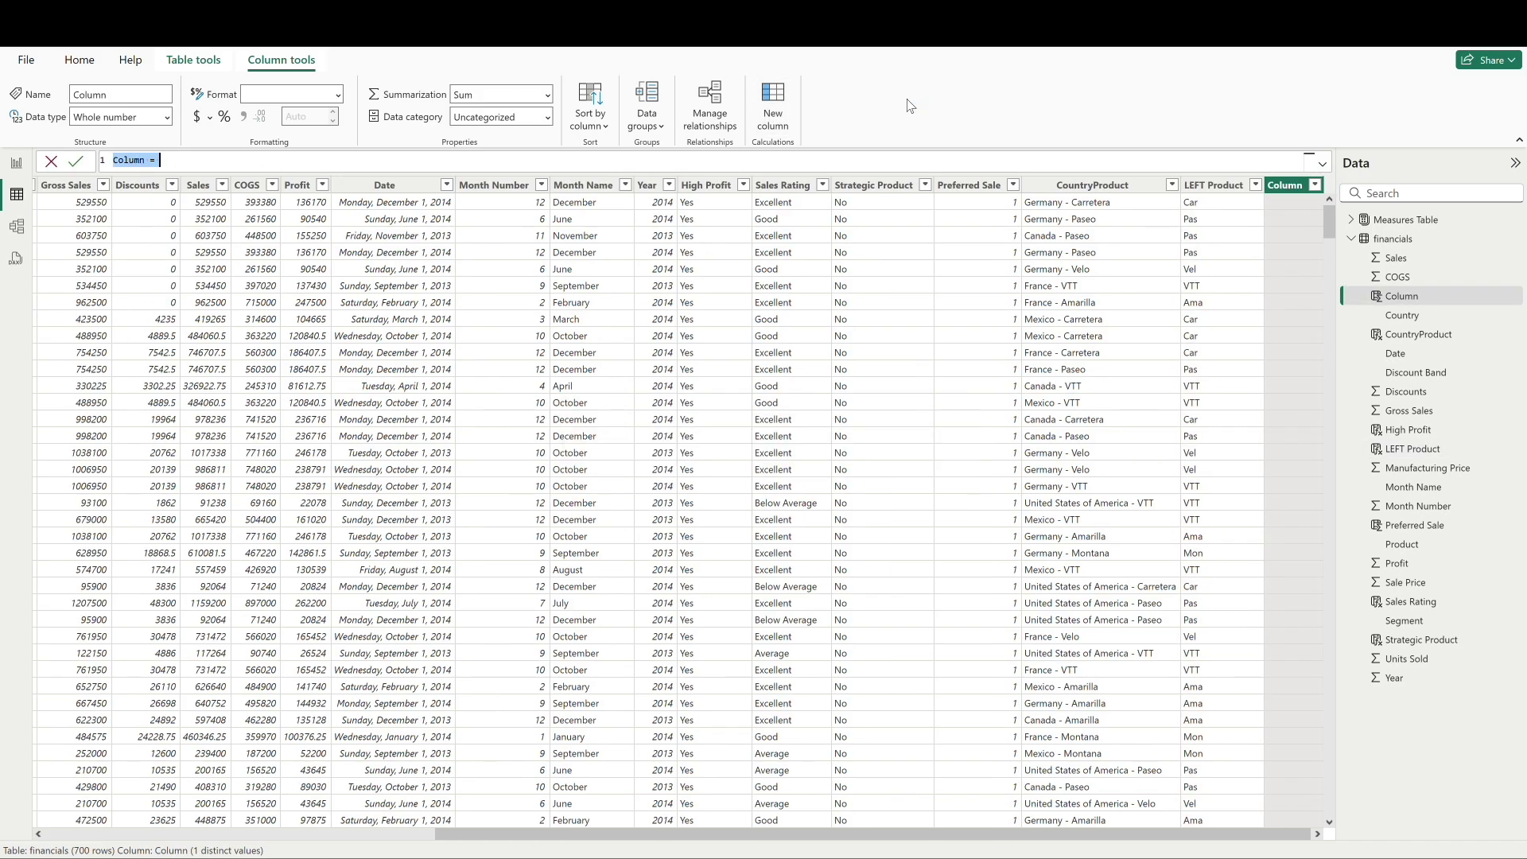
type("RIGHT Product = RIGHT(")
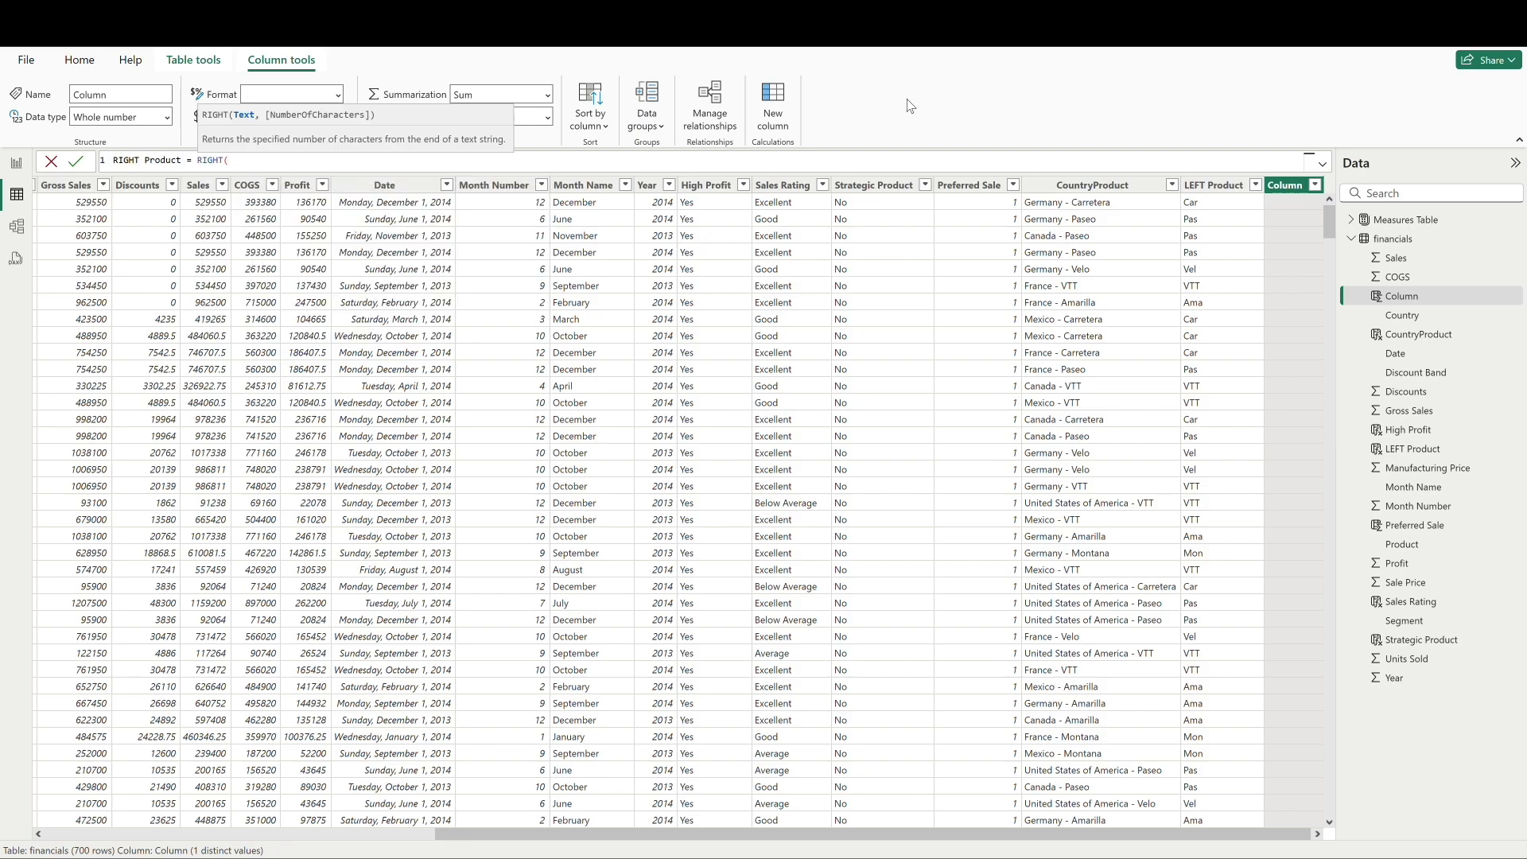
type("product")
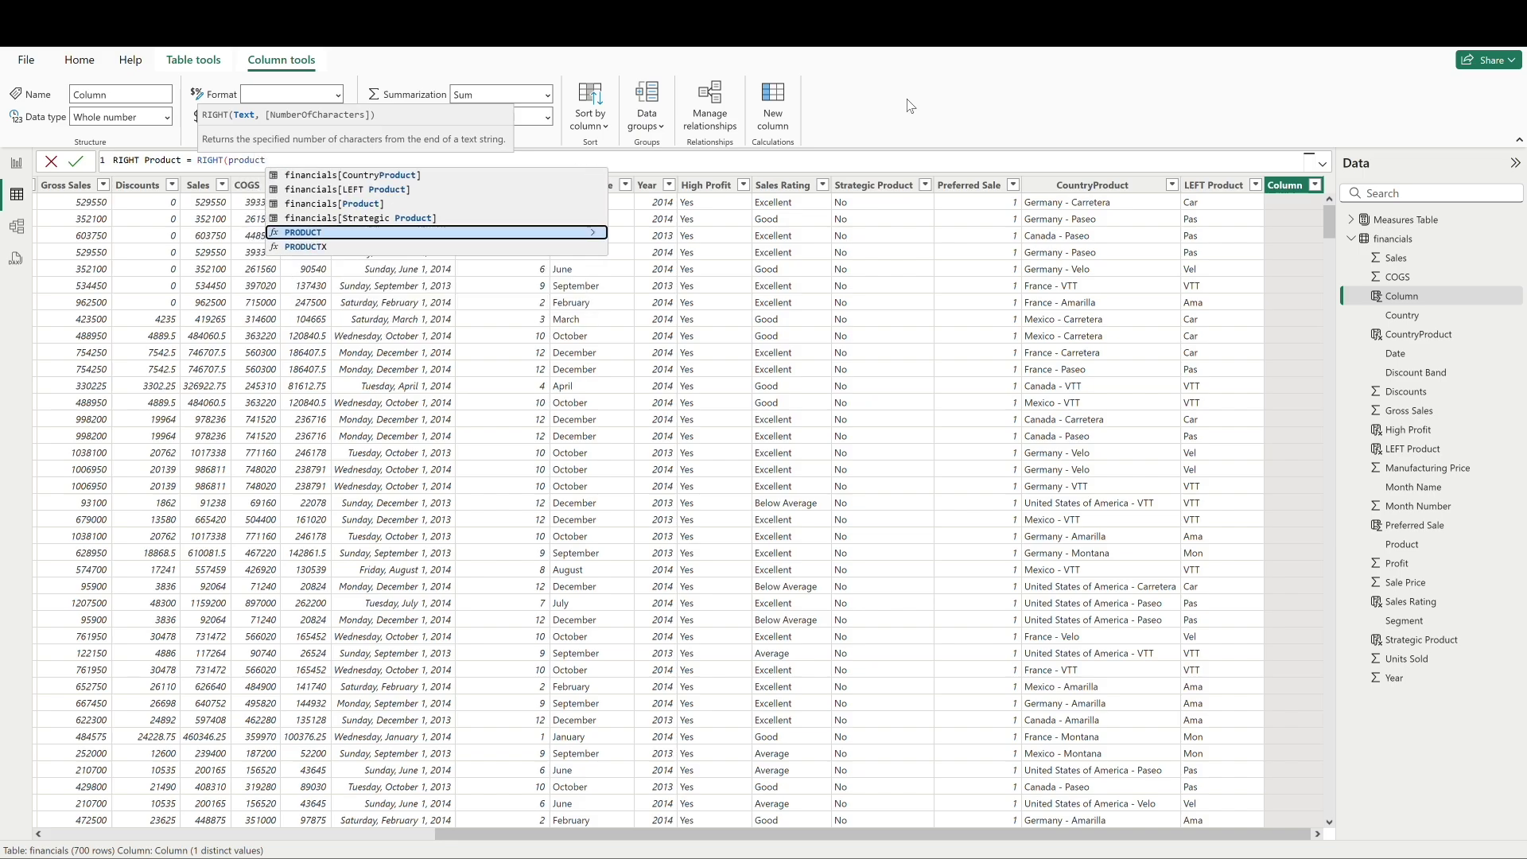
key("Up")
key("Up")
key("Tab")
type(", 3)")
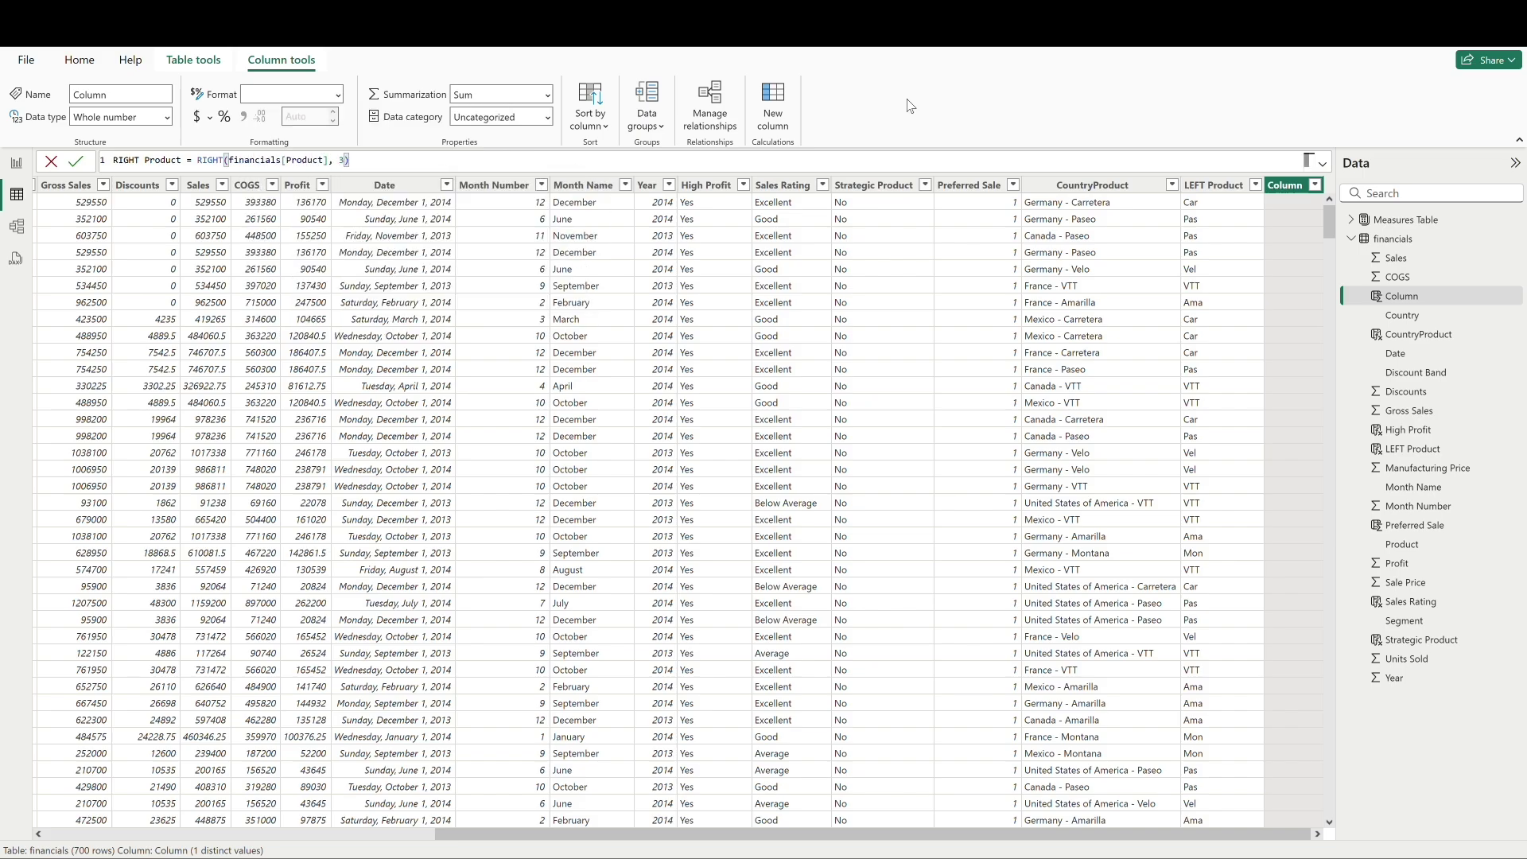
key("Return")
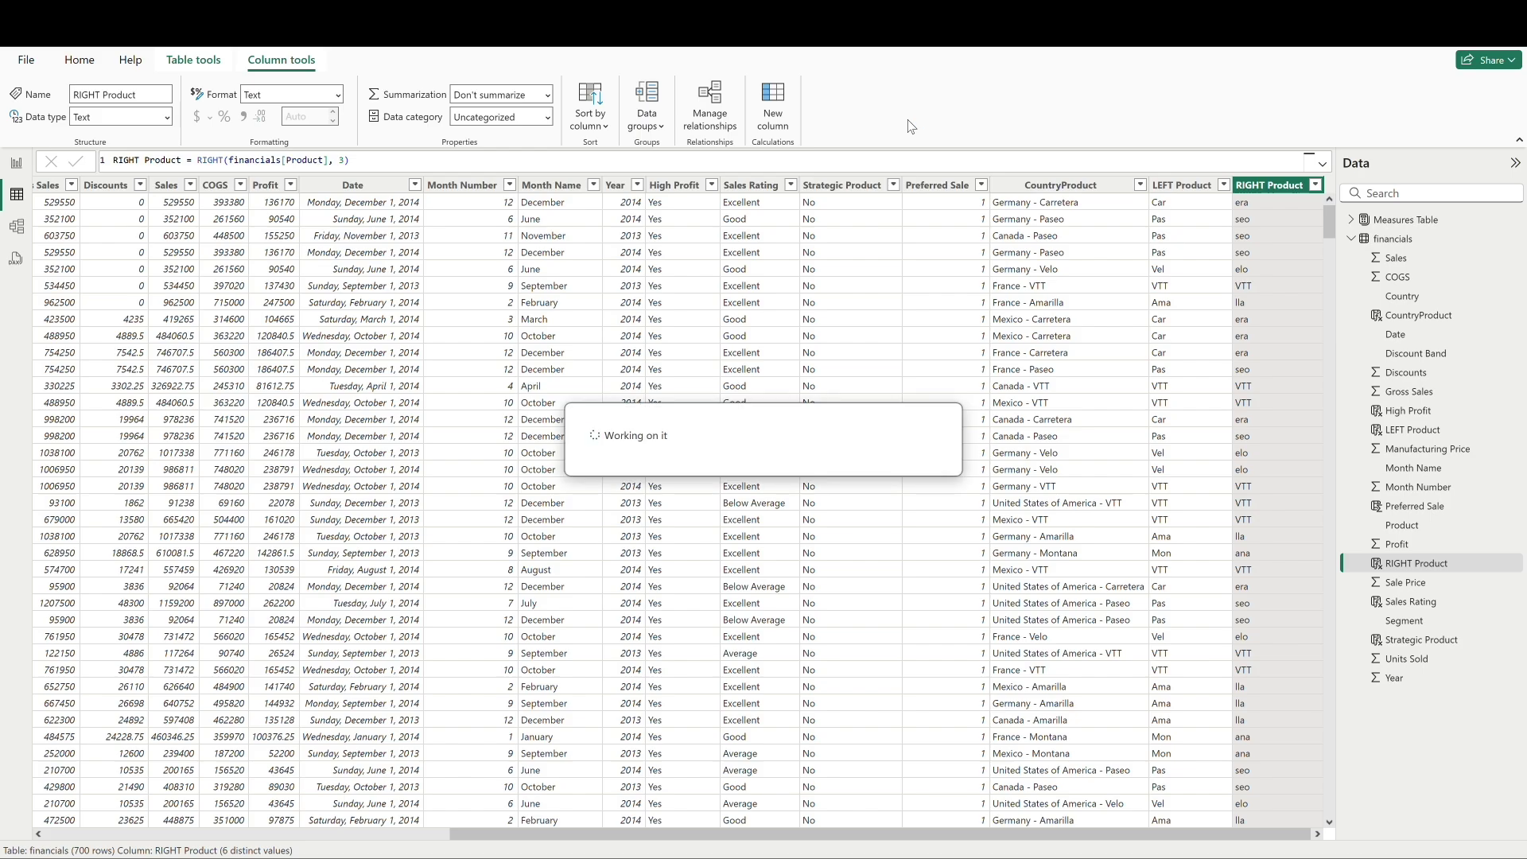
Add a column MID Product = MID(financials[Product], 3, 2), giving codes like rr and se.
type("MID ")
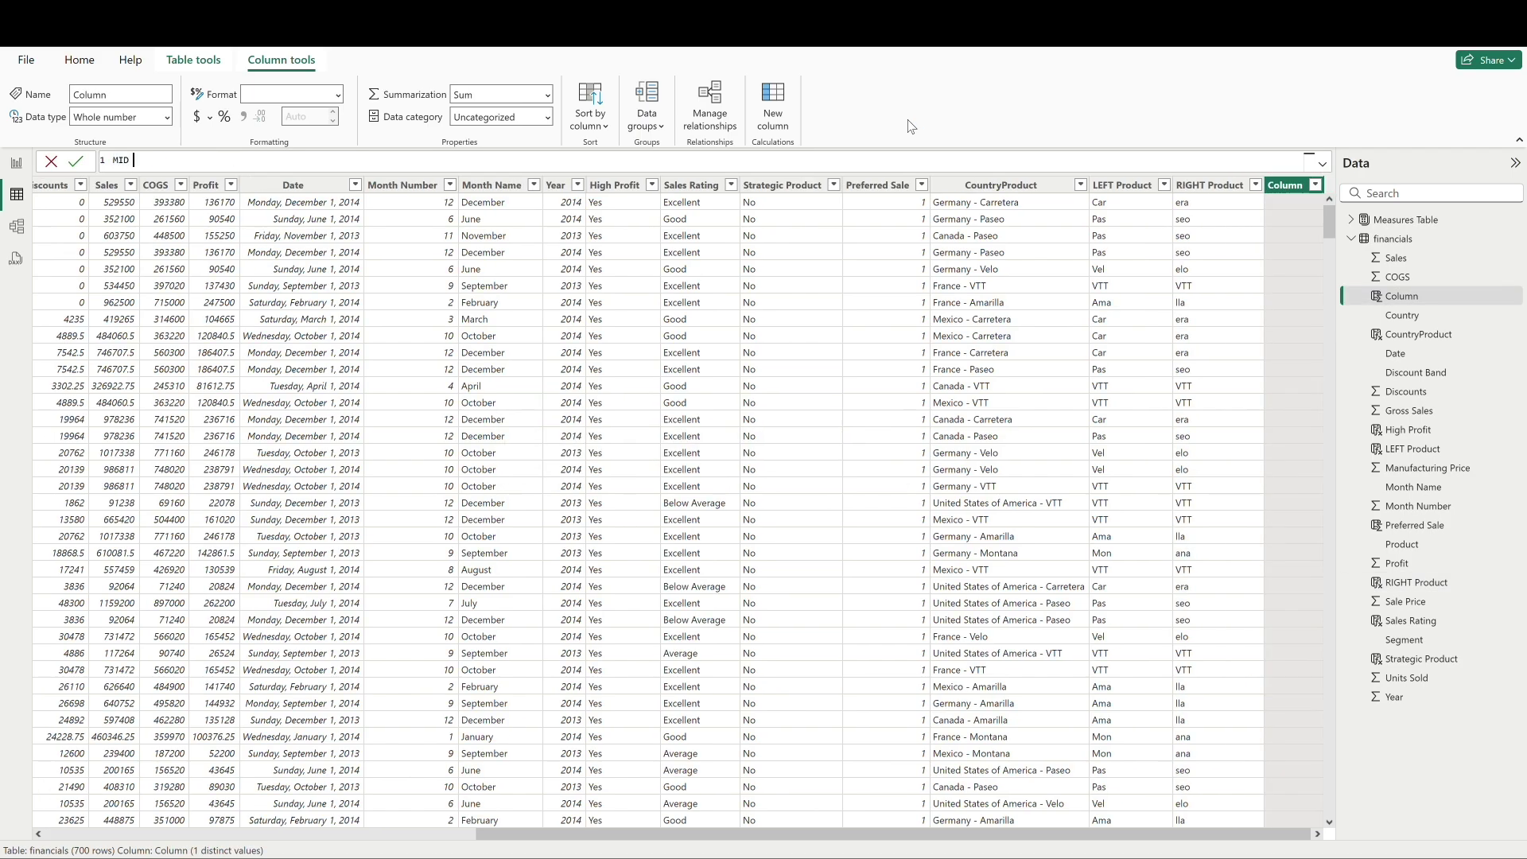
type("Product = MID(")
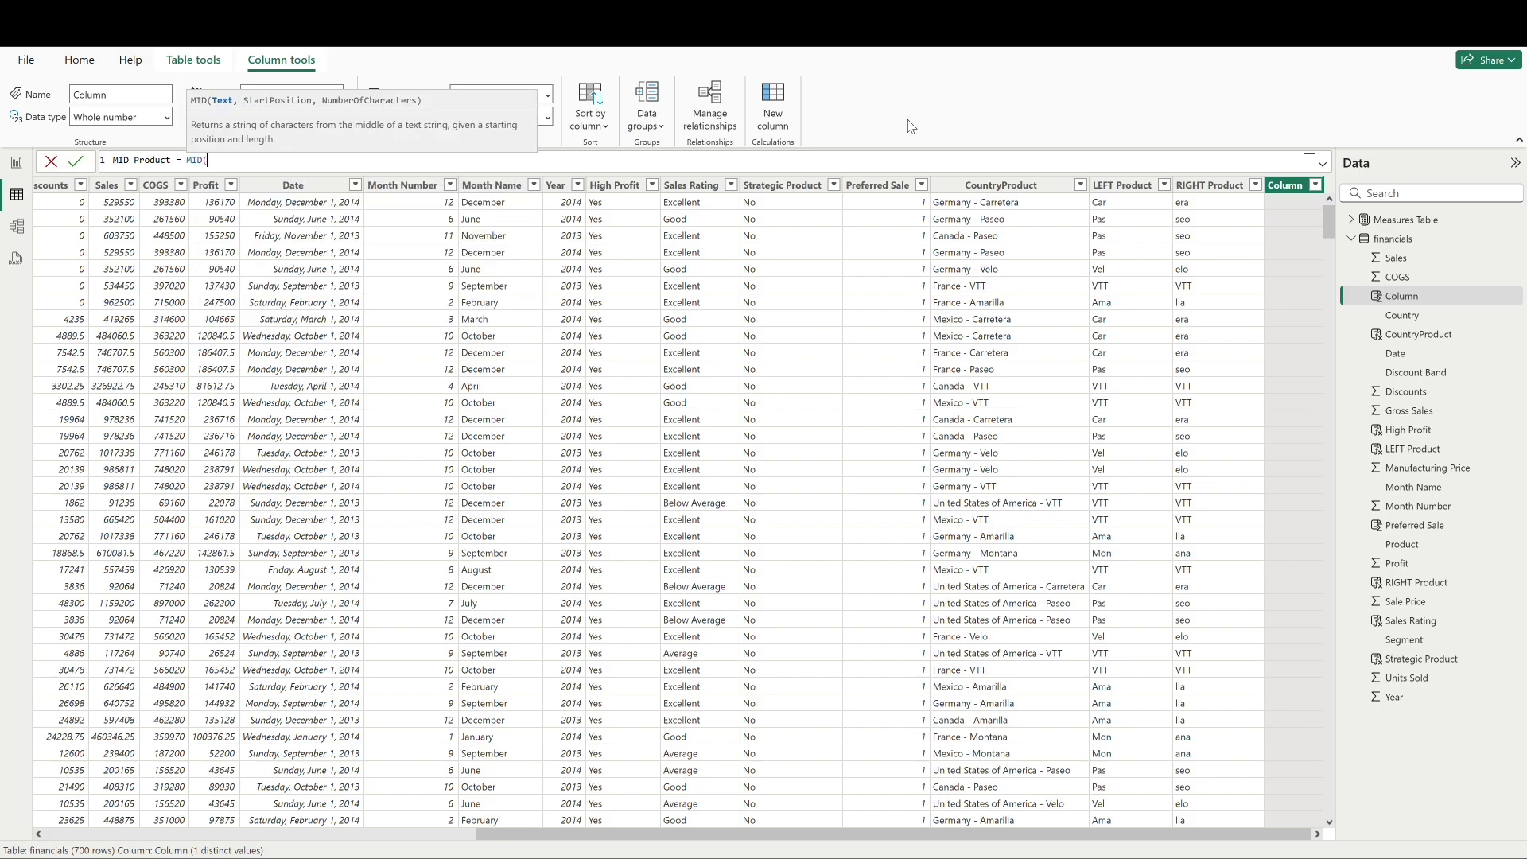
type("produc")
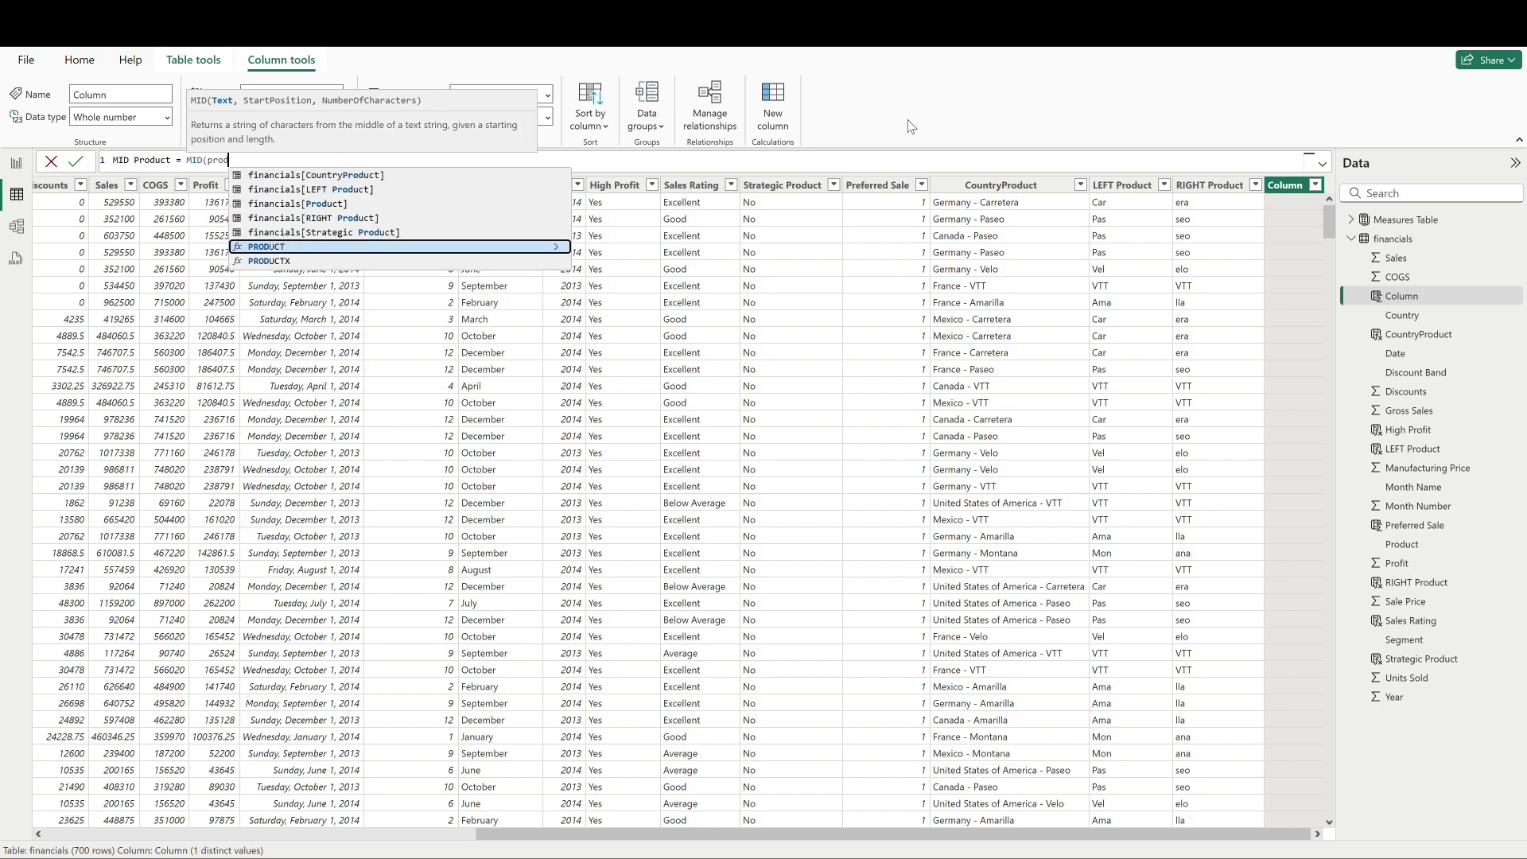
key("Up")
key("Up")
key("Up")
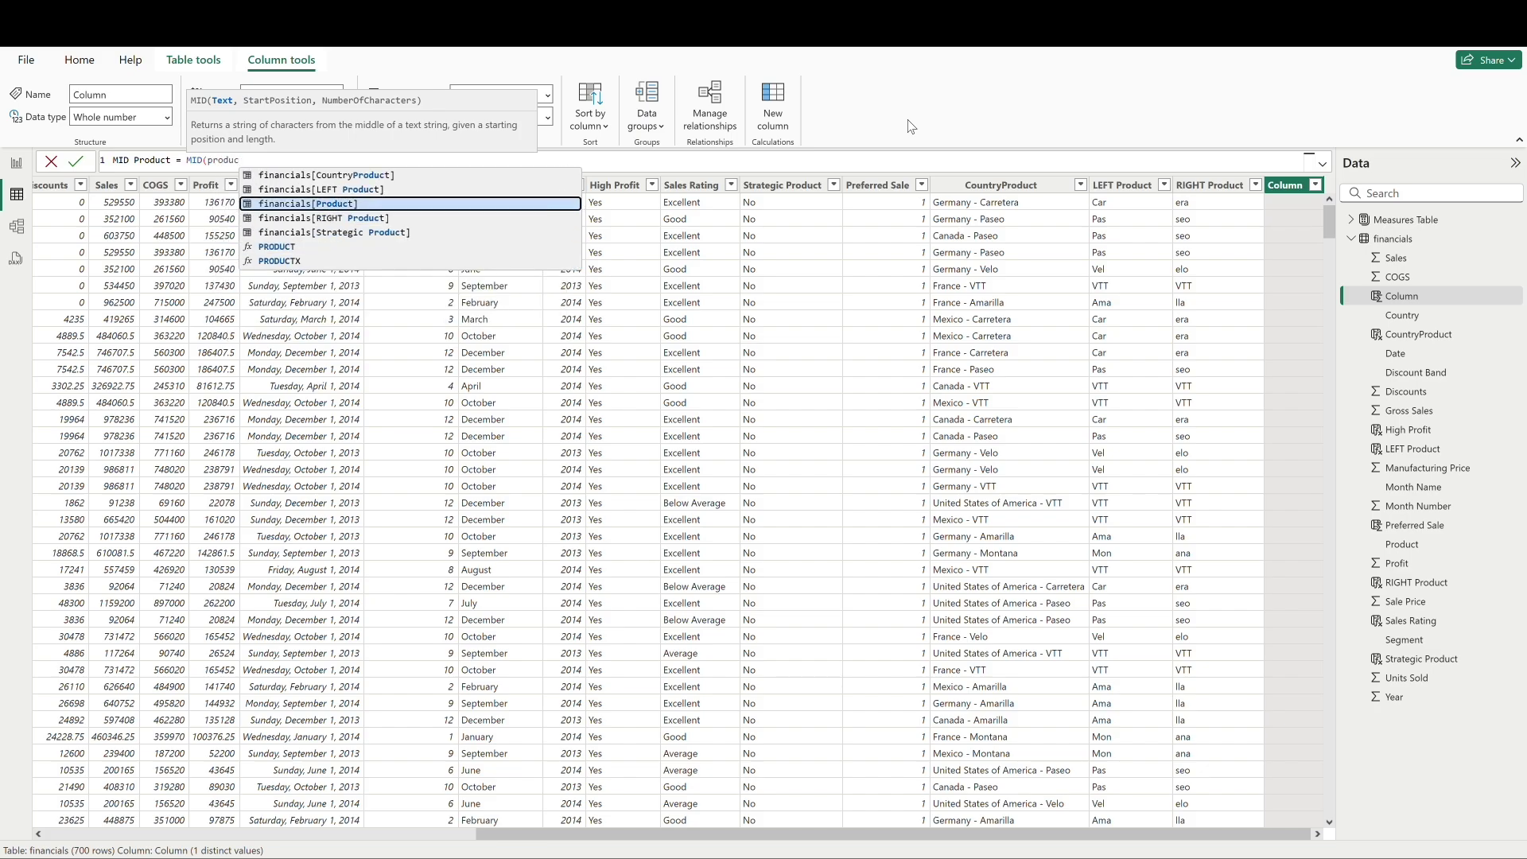
key("Tab")
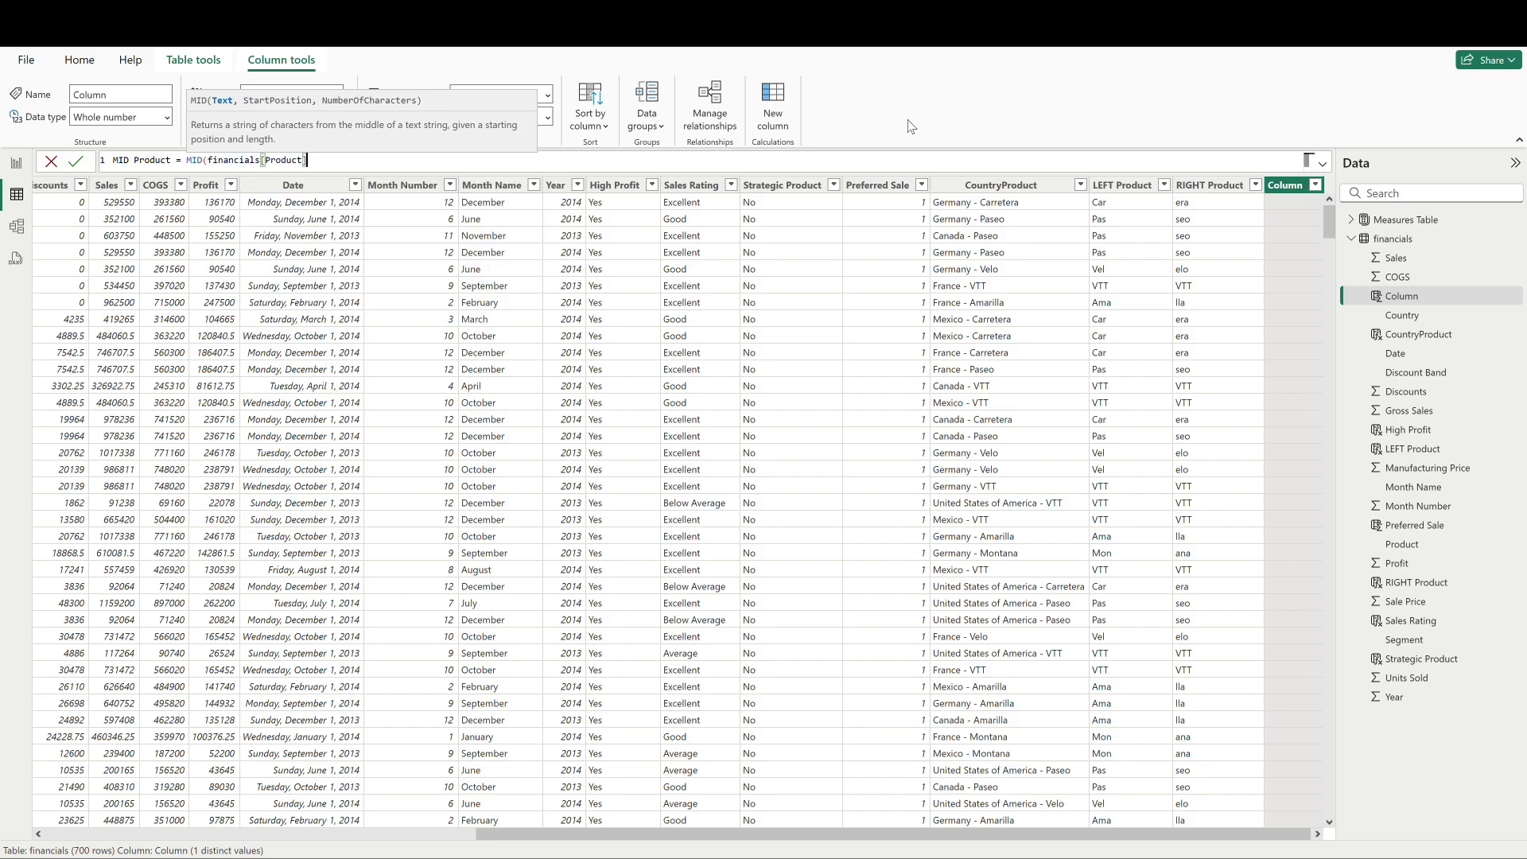
type(",3")
type(",")
type("2)")
key("Return")
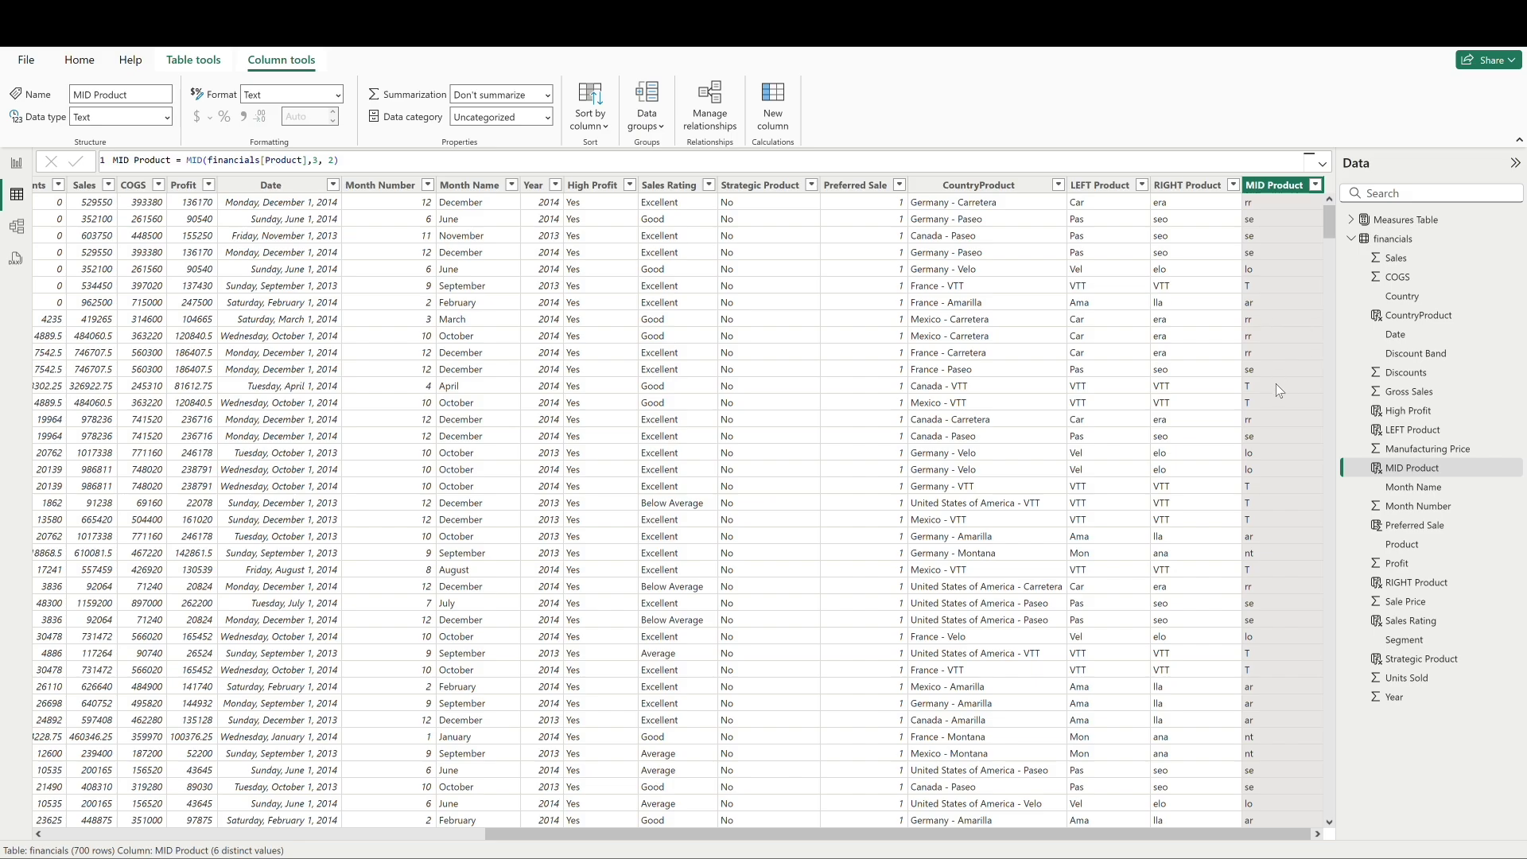
Compare the LEFT Product and MID Product formulas by selecting each column in turn.
left_click(1271, 404)
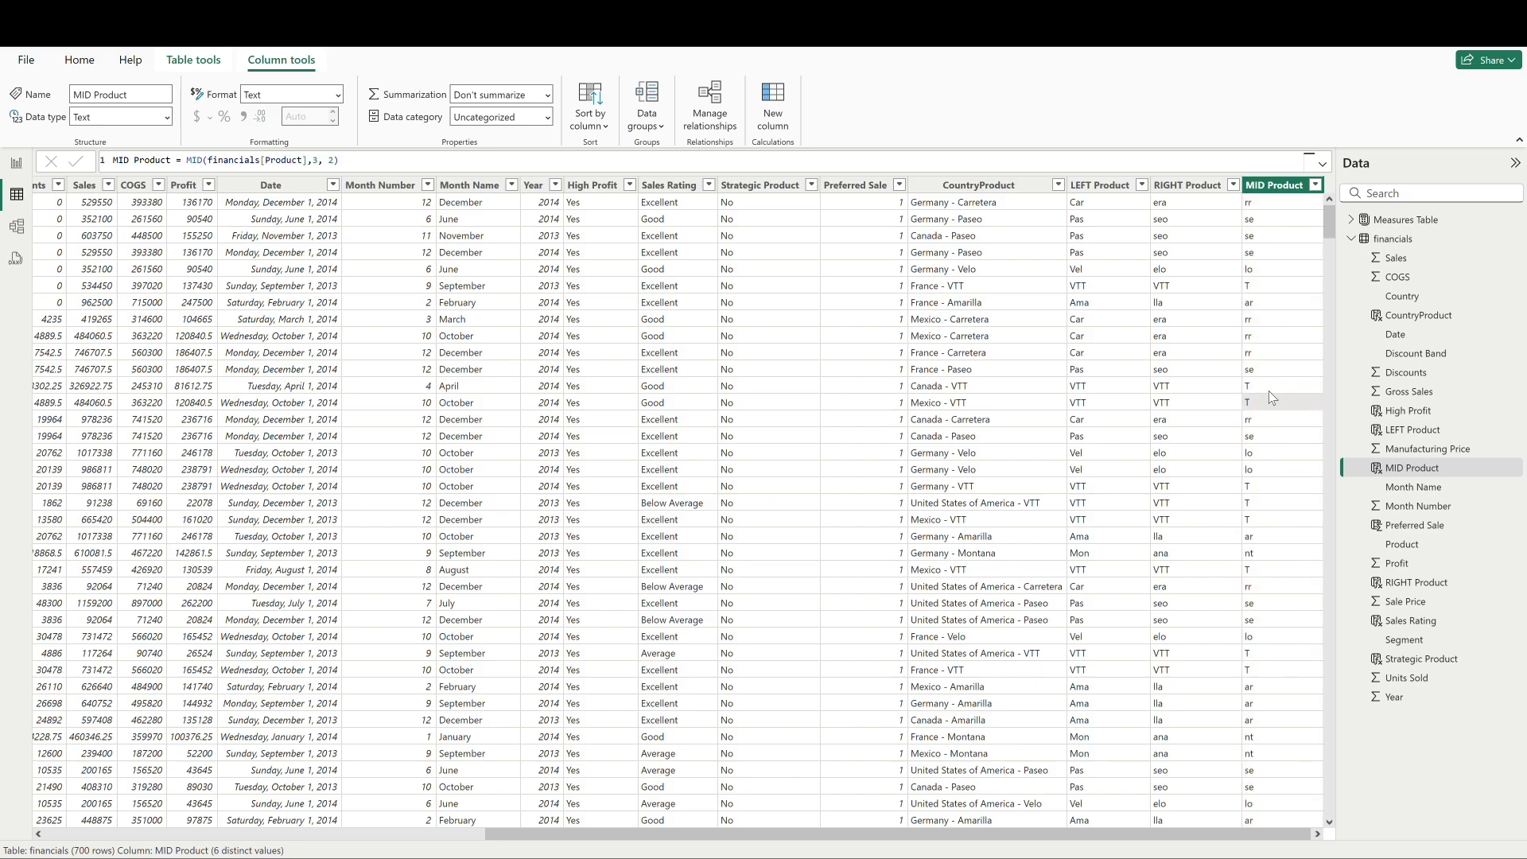
left_click(1129, 390)
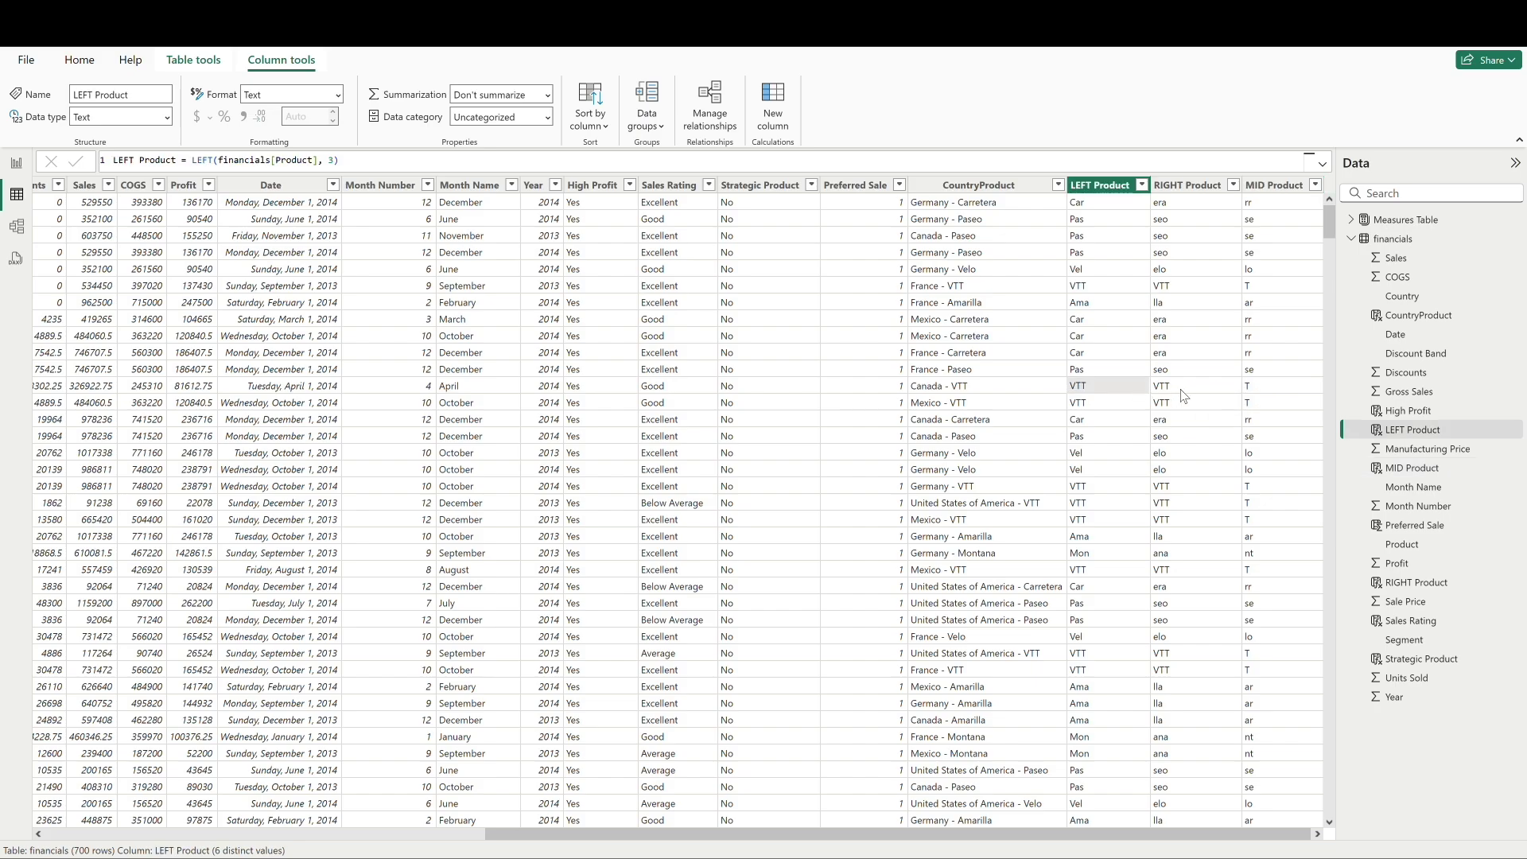
left_click(1282, 390)
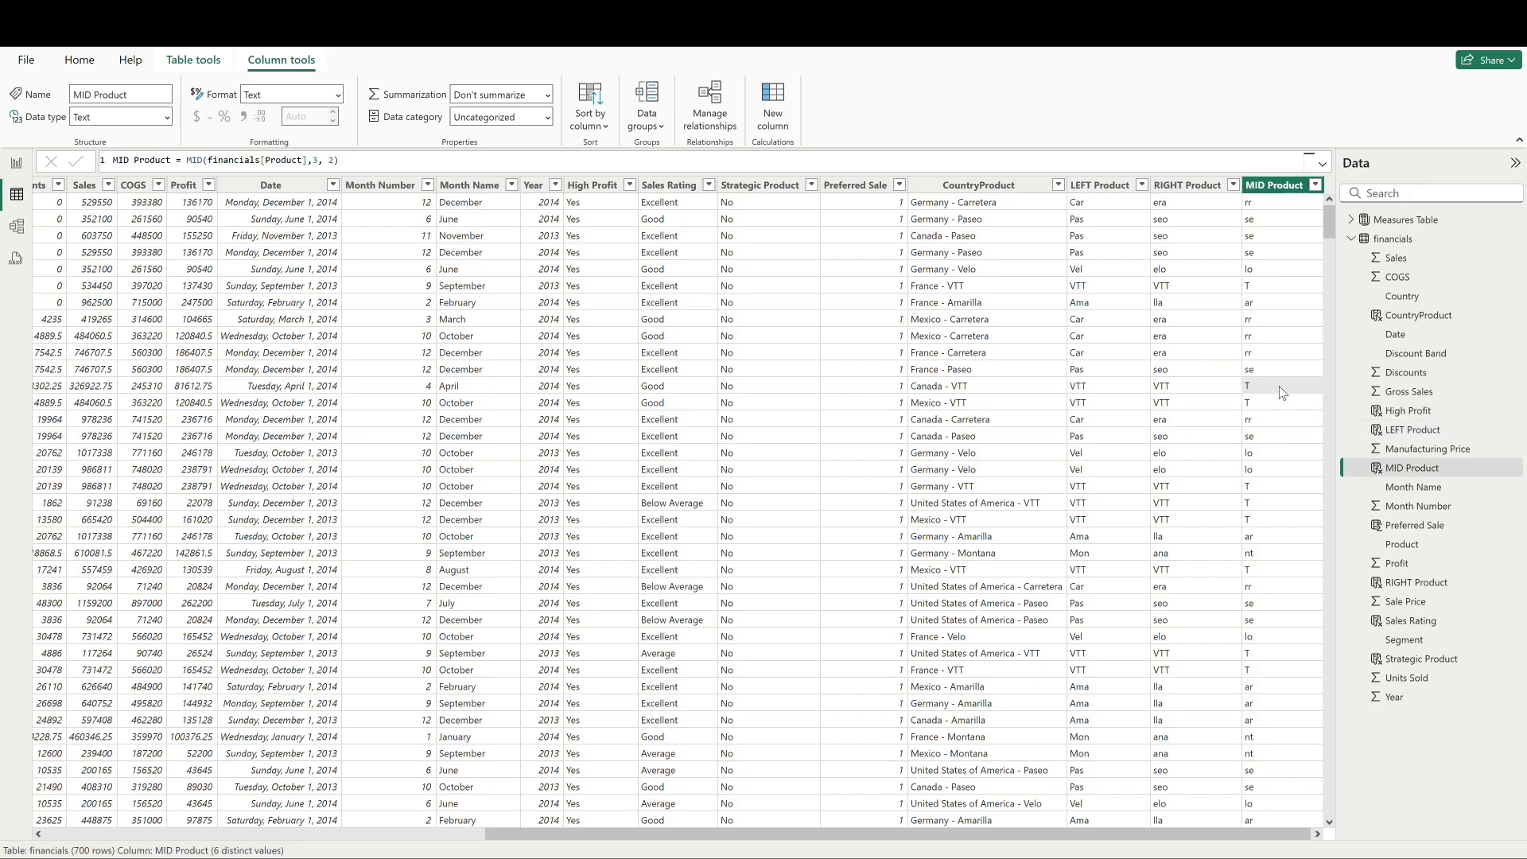
left_click(1284, 187)
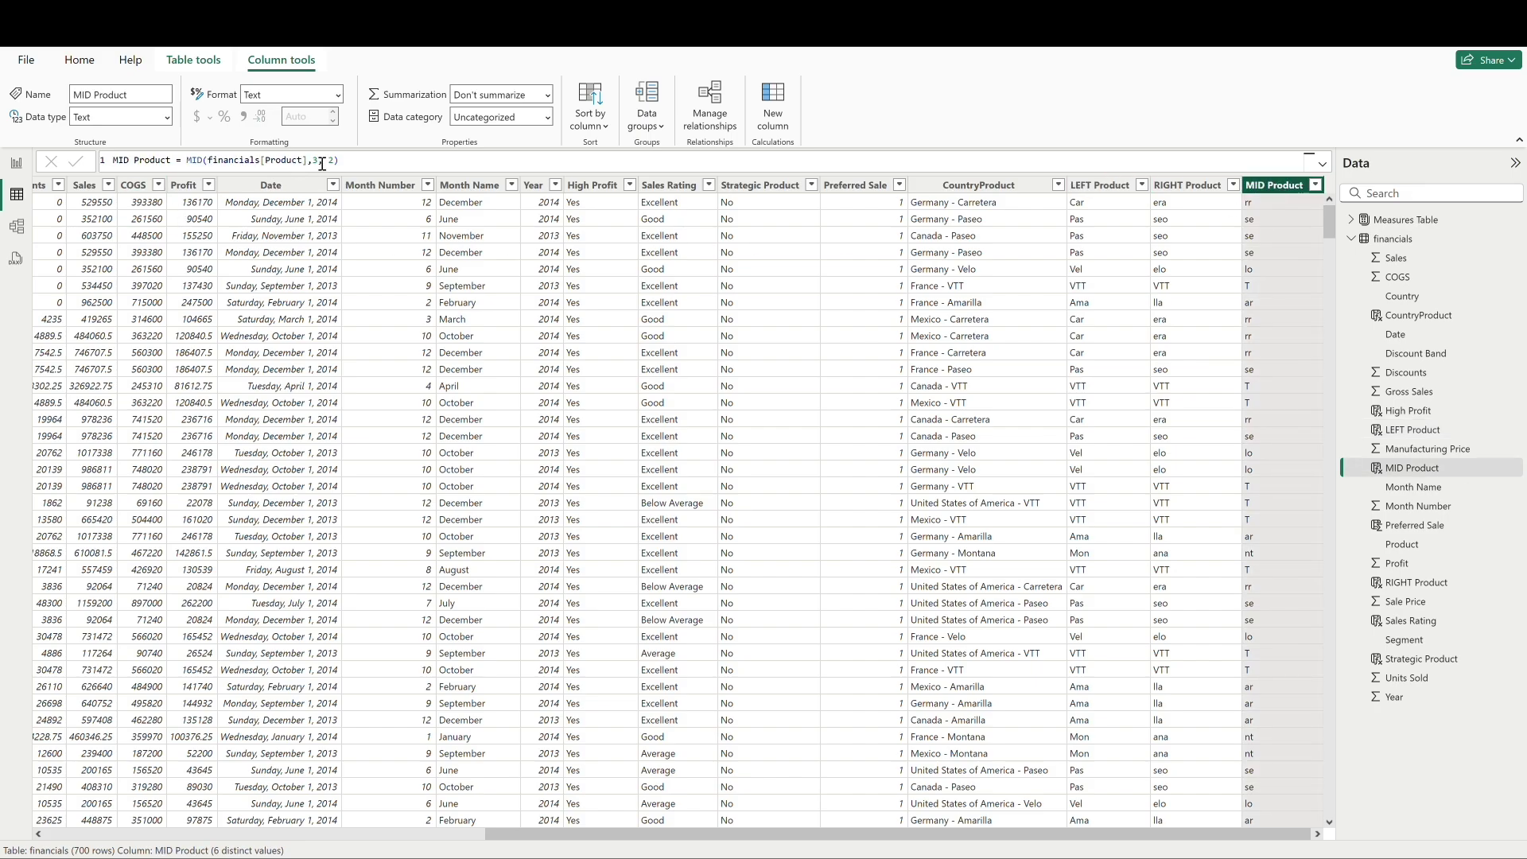
left_click(1088, 407)
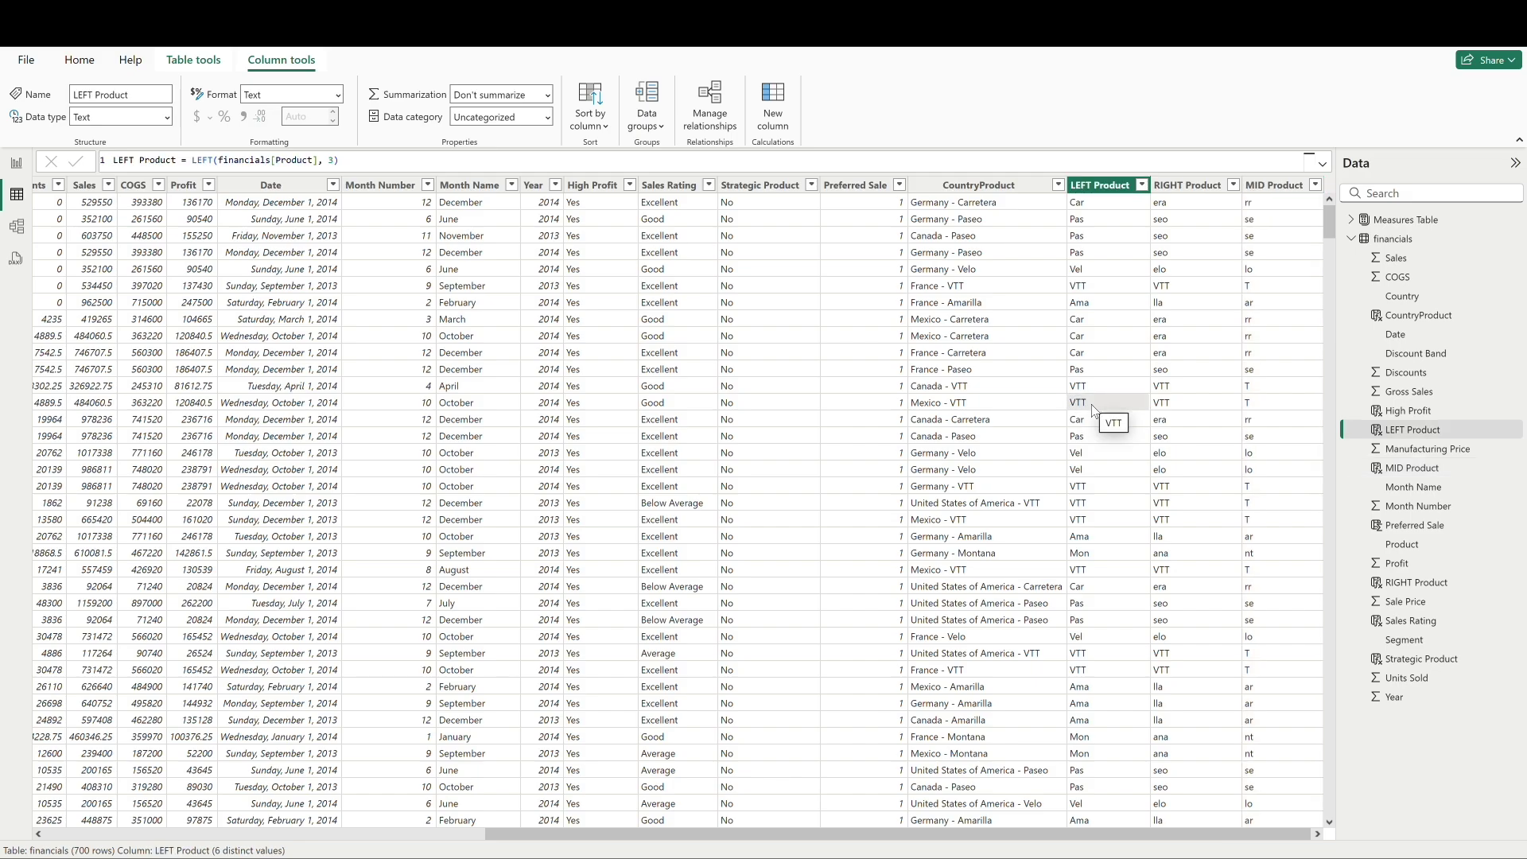
left_click(1271, 407)
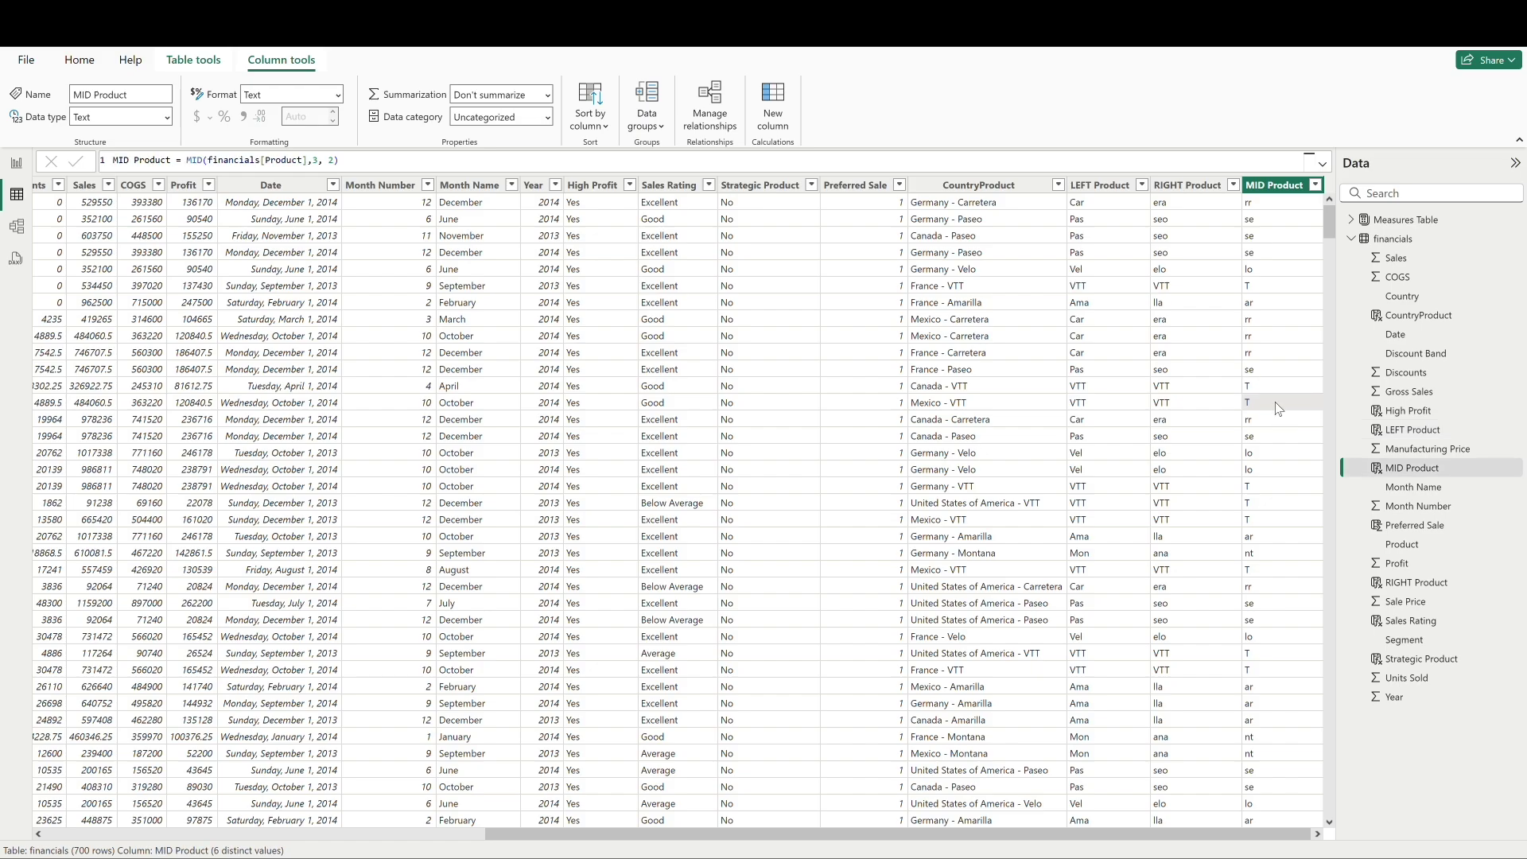
left_click(1275, 406)
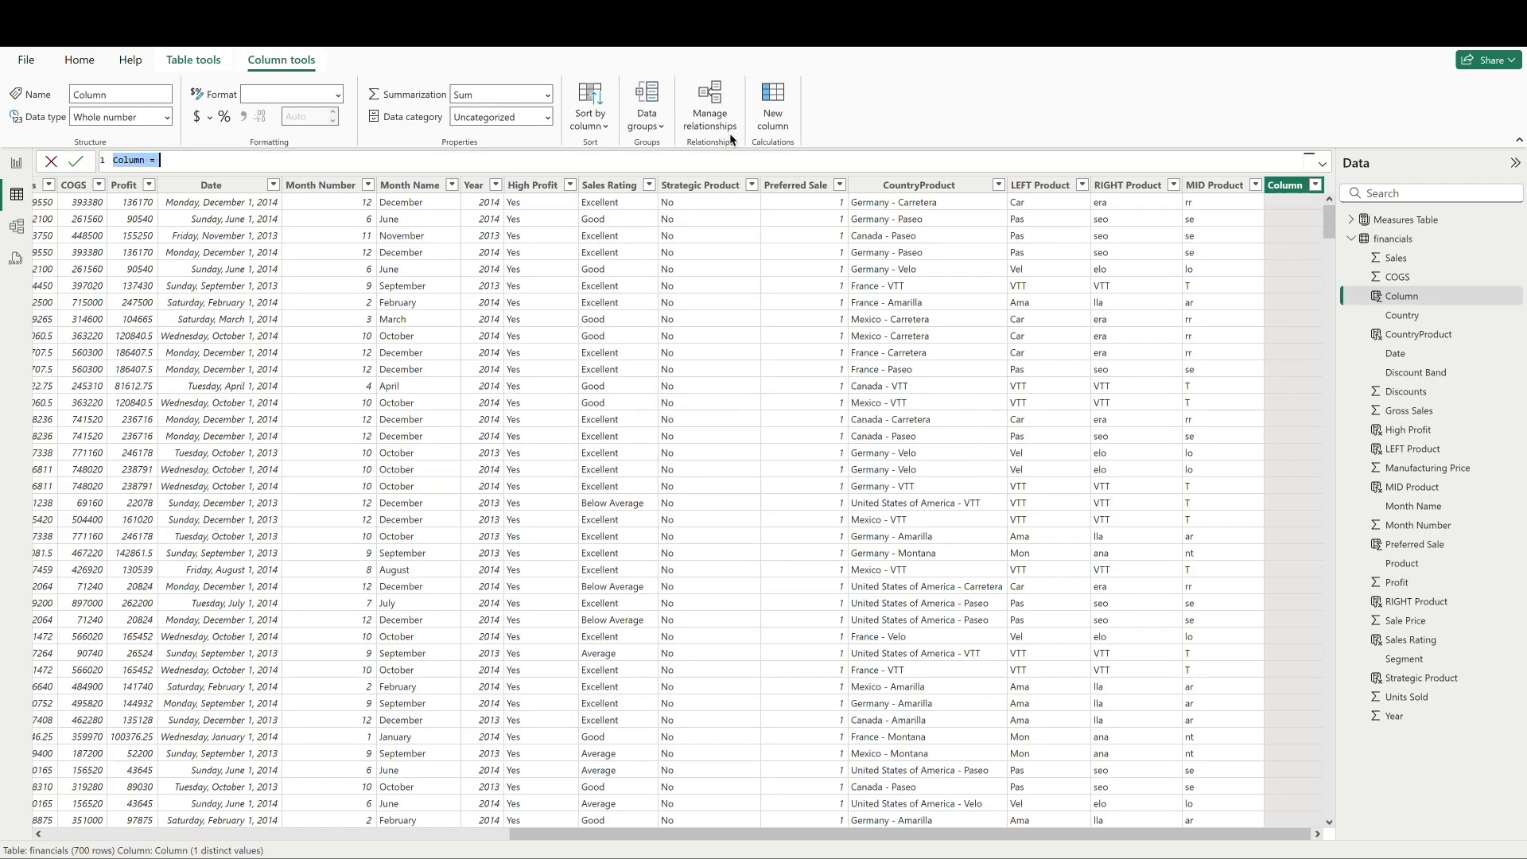
Add Upper Product = UPPER(financials[Product]), then begin a Lower Product = LOWER(...) column.
type("Upper Product = UPPER(")
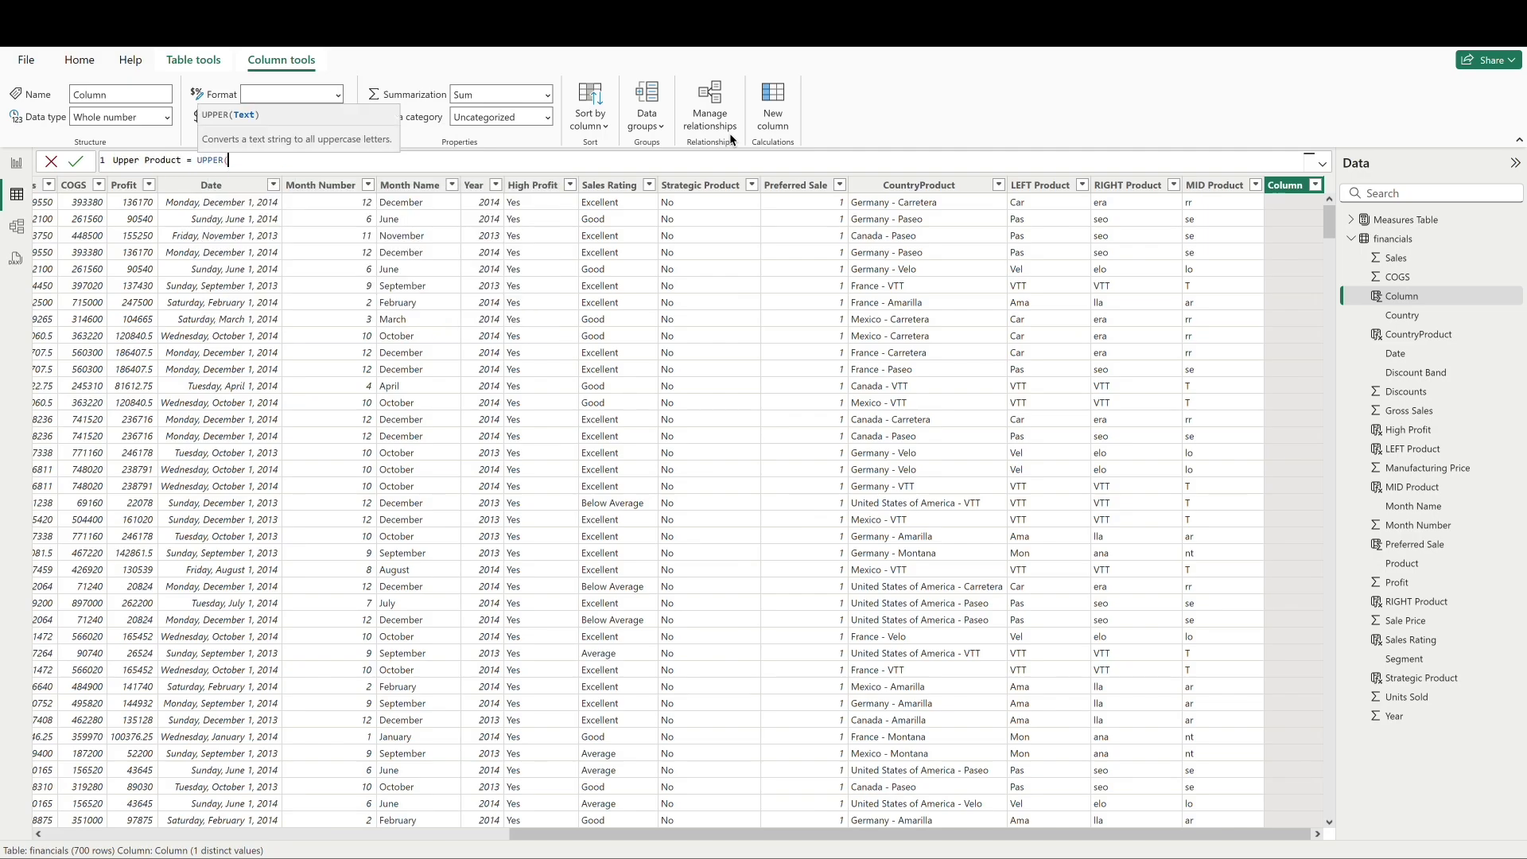
type("product")
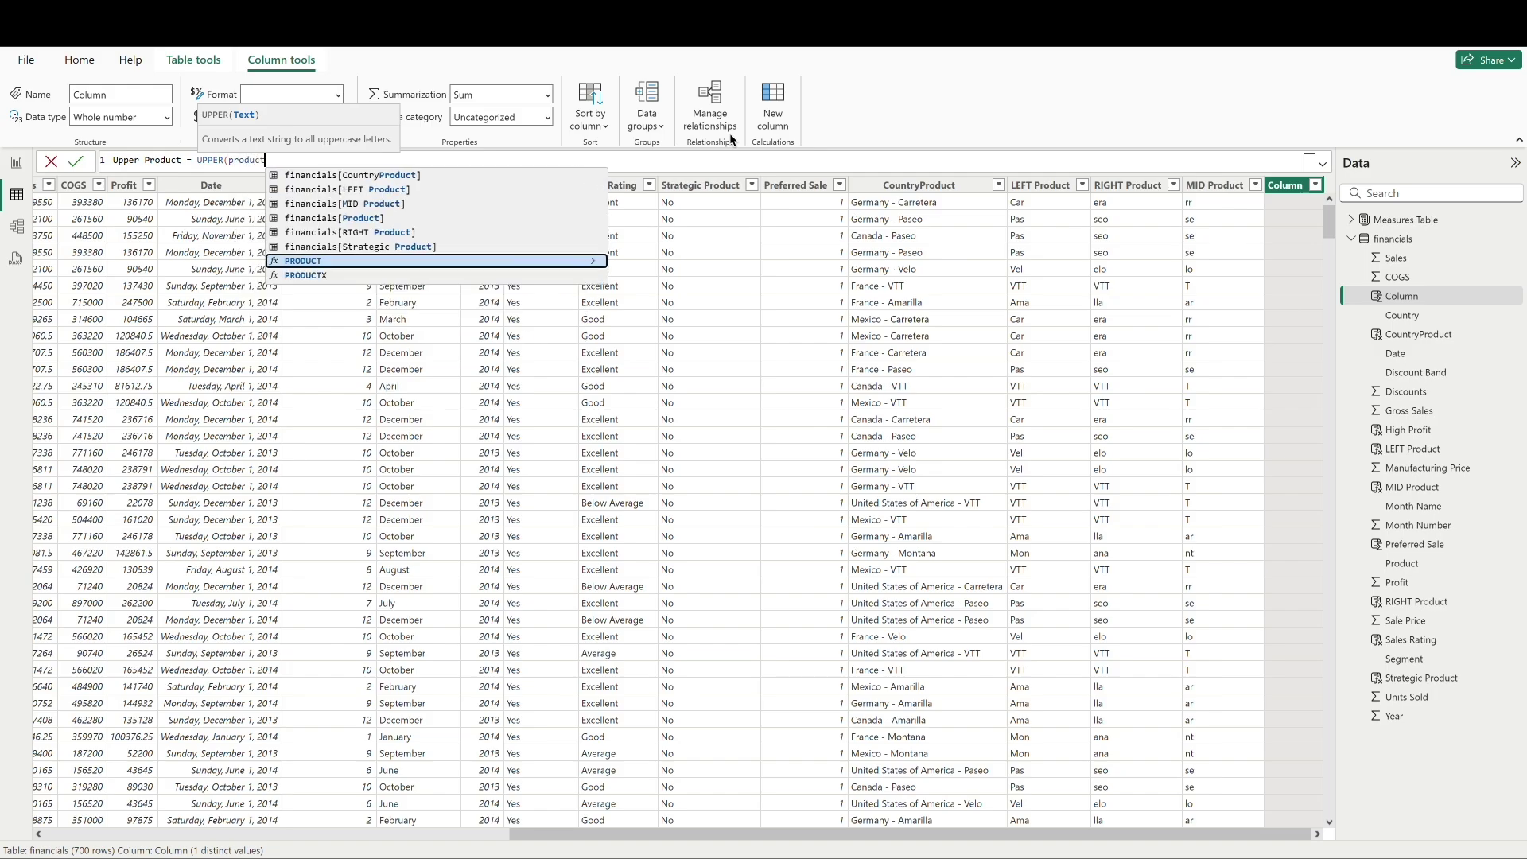
key("Up")
key("Up")
key("Up")
key("Tab")
type(")")
key("Return")
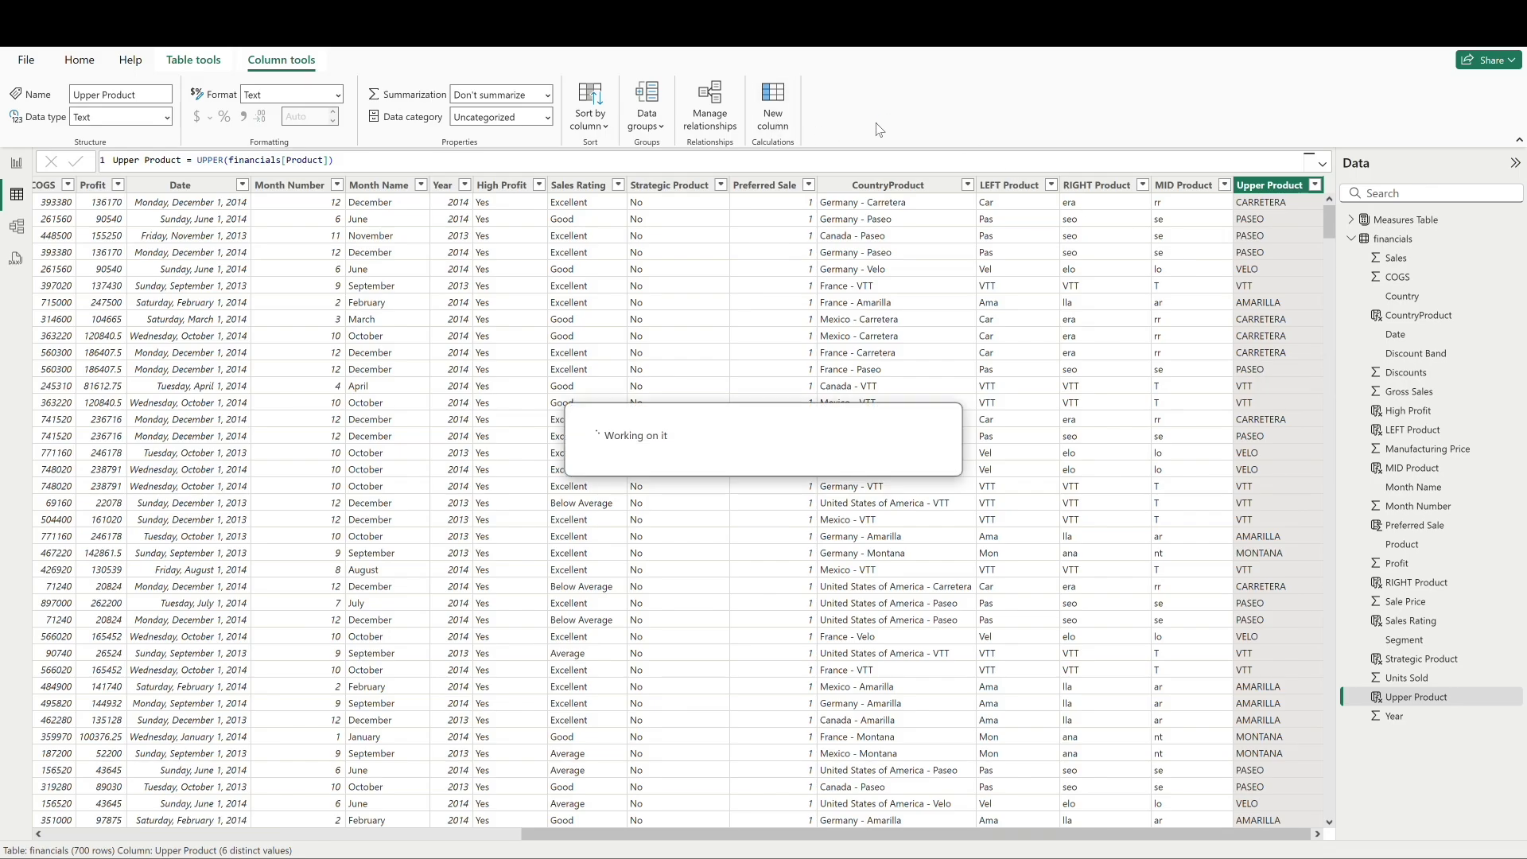
key("alt")
type("Lower Product = LOWER(product")
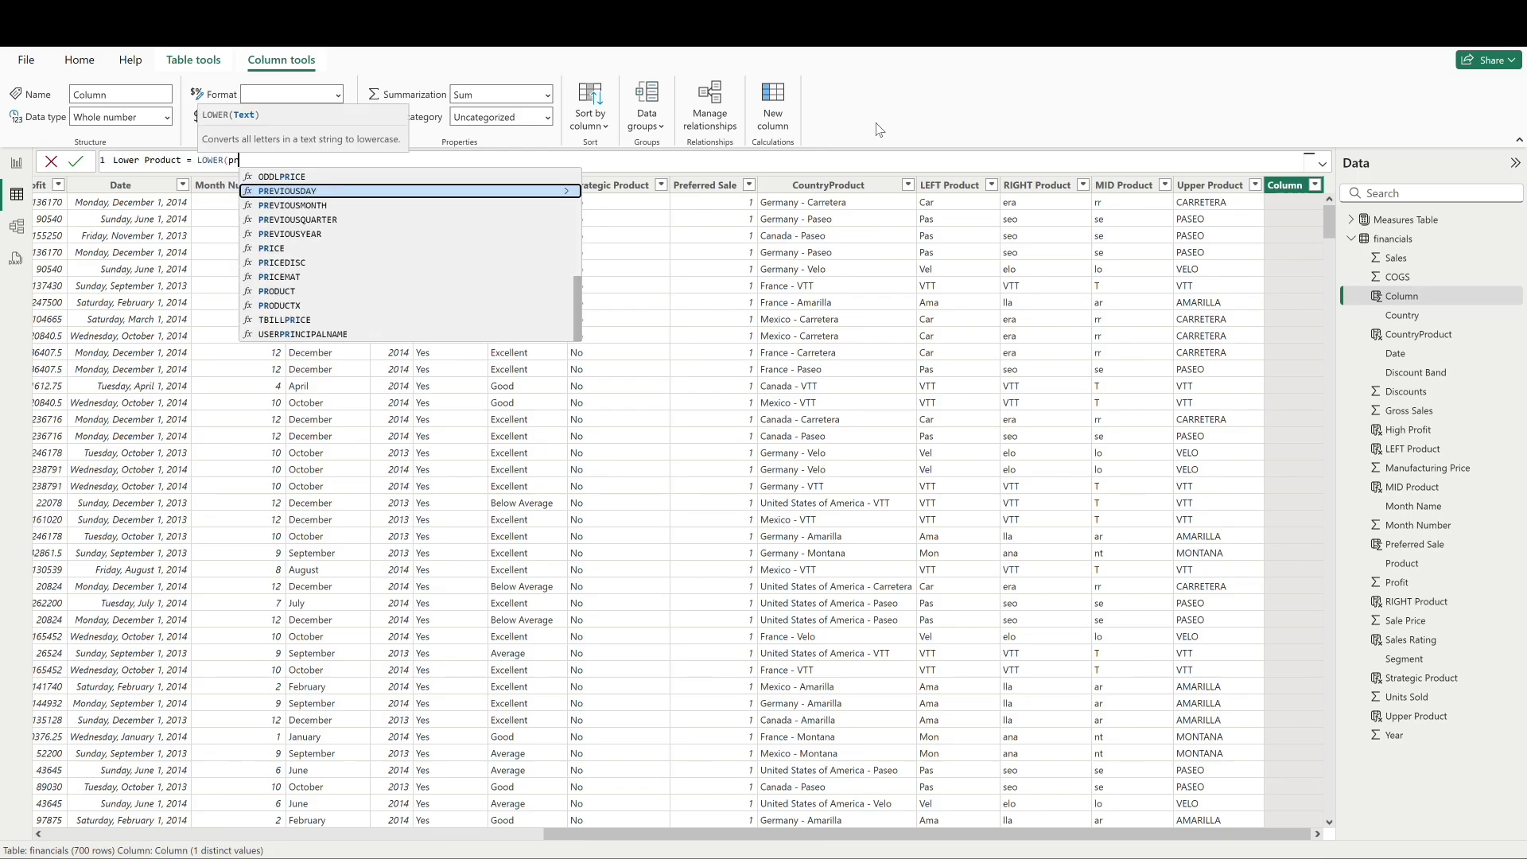
Complete Lower Product = LOWER(financials[Product]), showing names like carretera.
key("Up")
key("Up")
key("Up")
key("Up")
key("Tab")
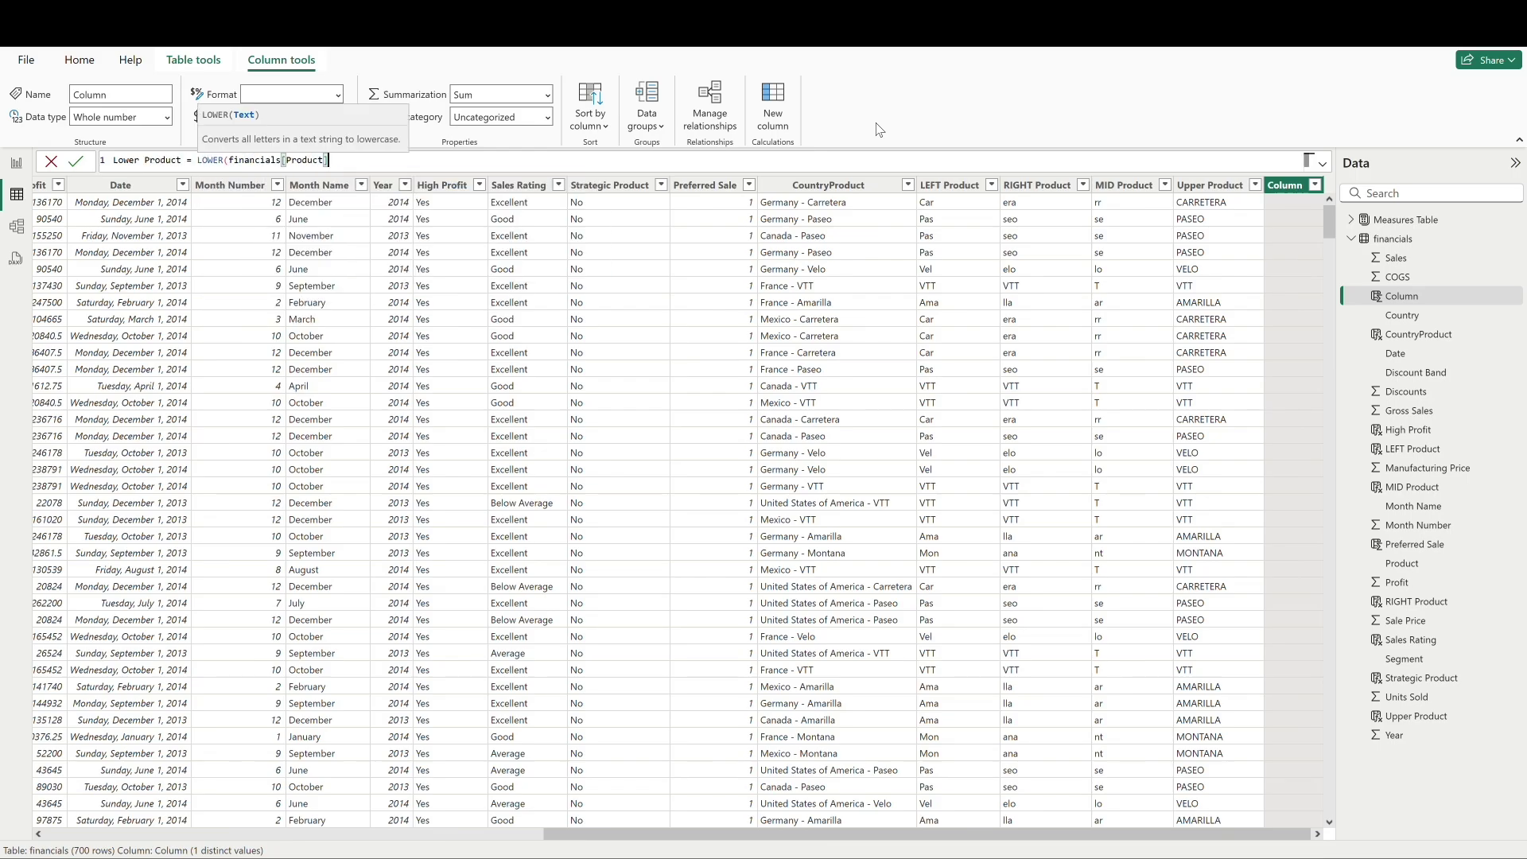
type(")")
key("Return")
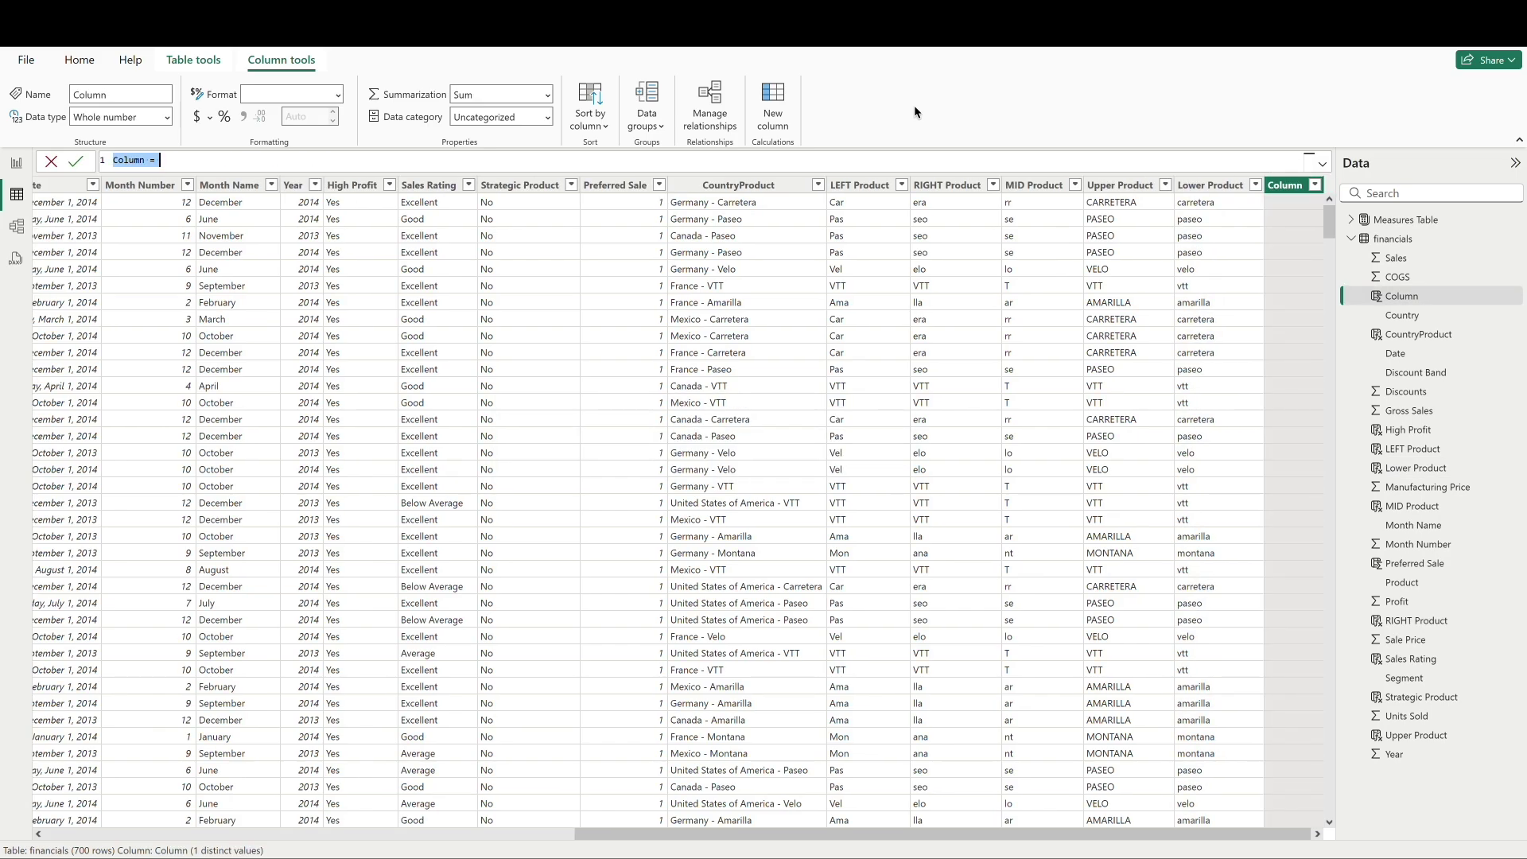
Add a column LEN Country = LEN(financials[Country]) counting characters per country name.
type("LEN Country = LEN(c")
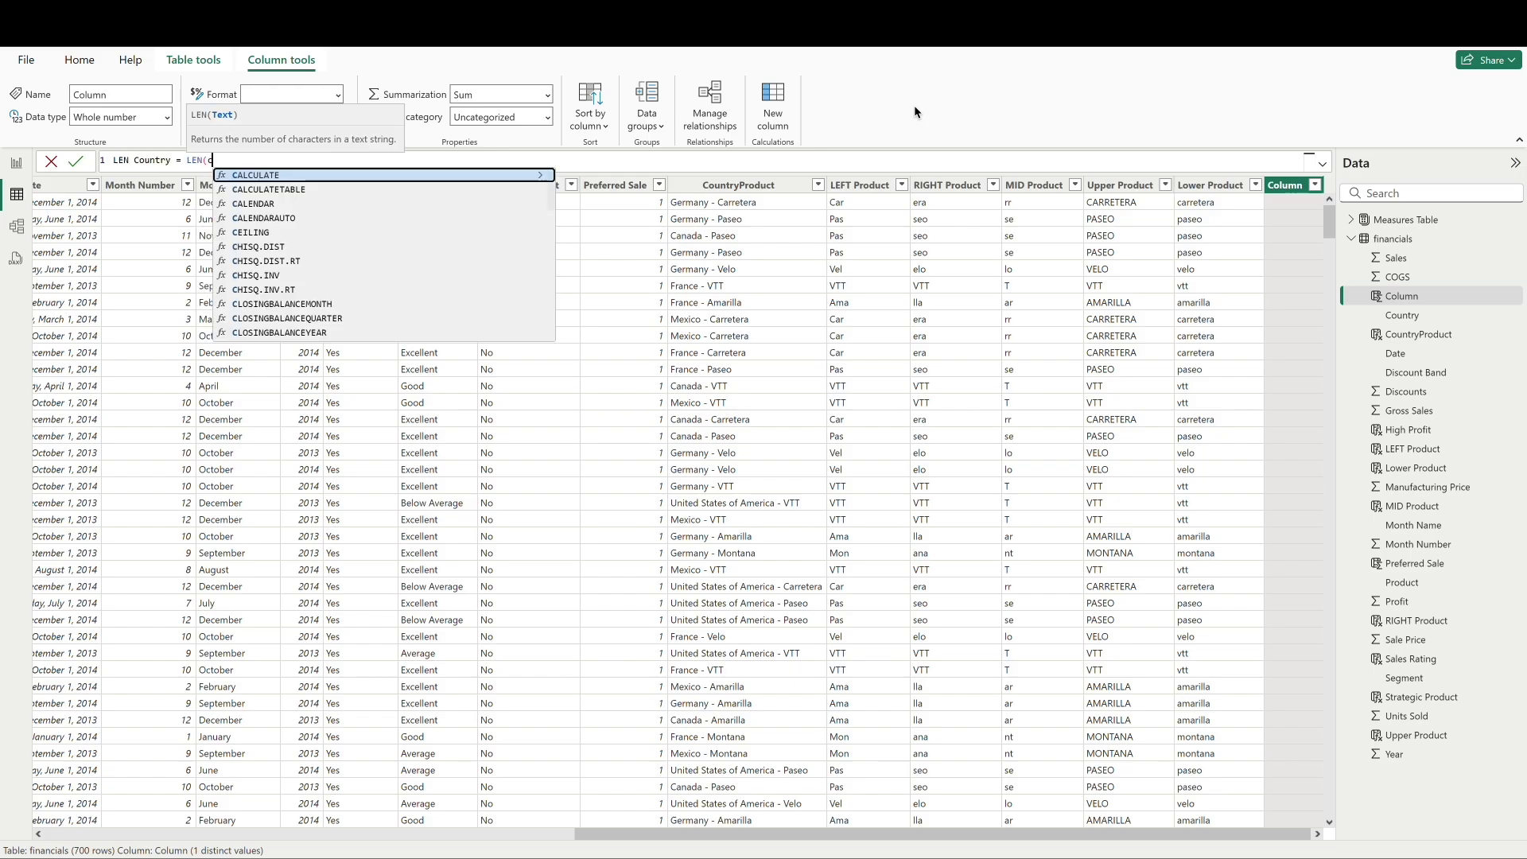
type("ountry")
key("Tab")
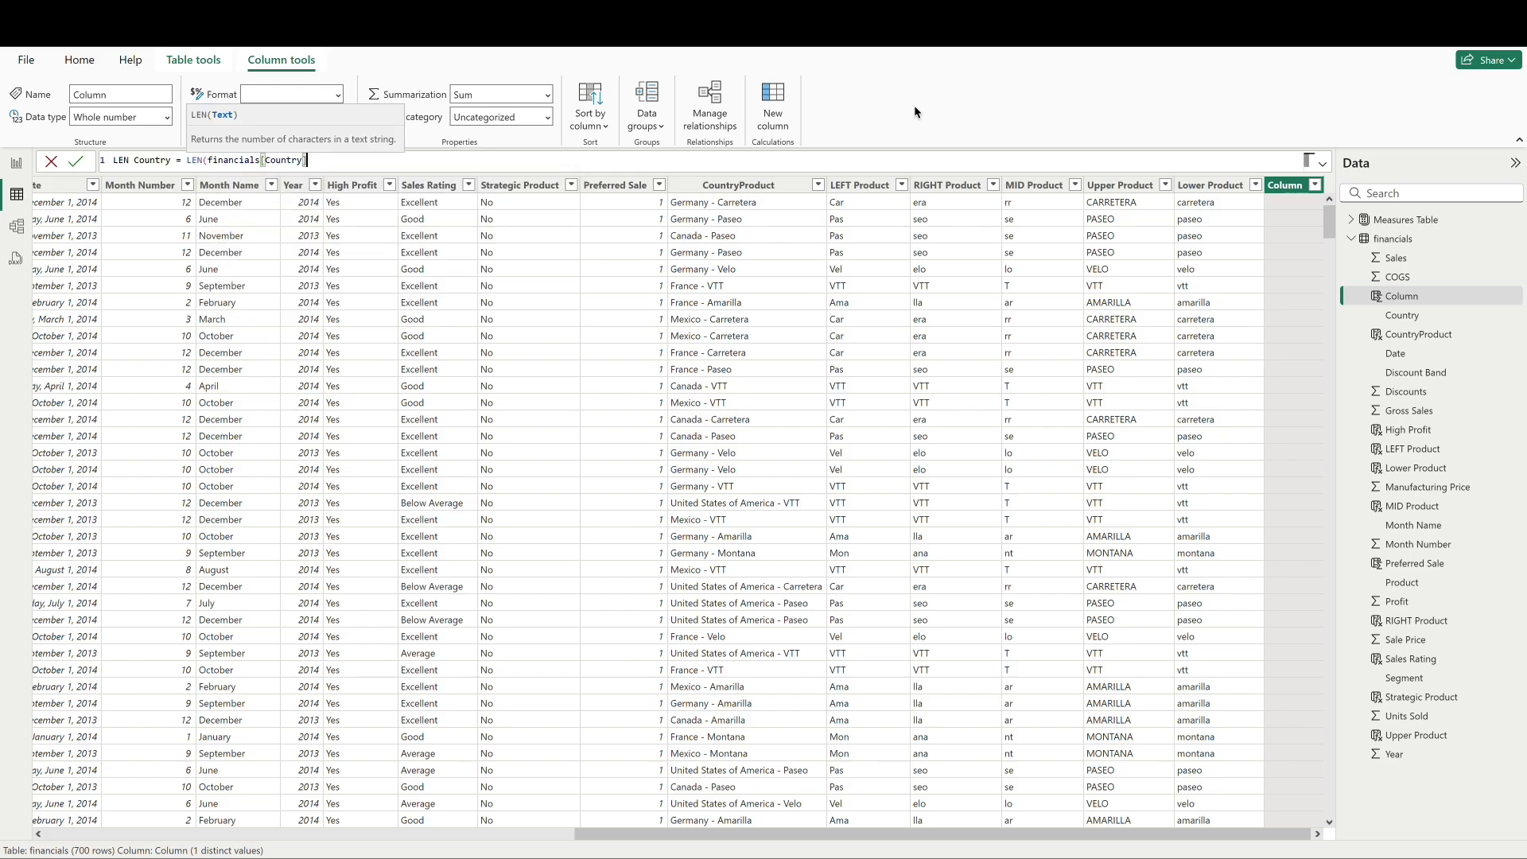
type(")")
key("Return")
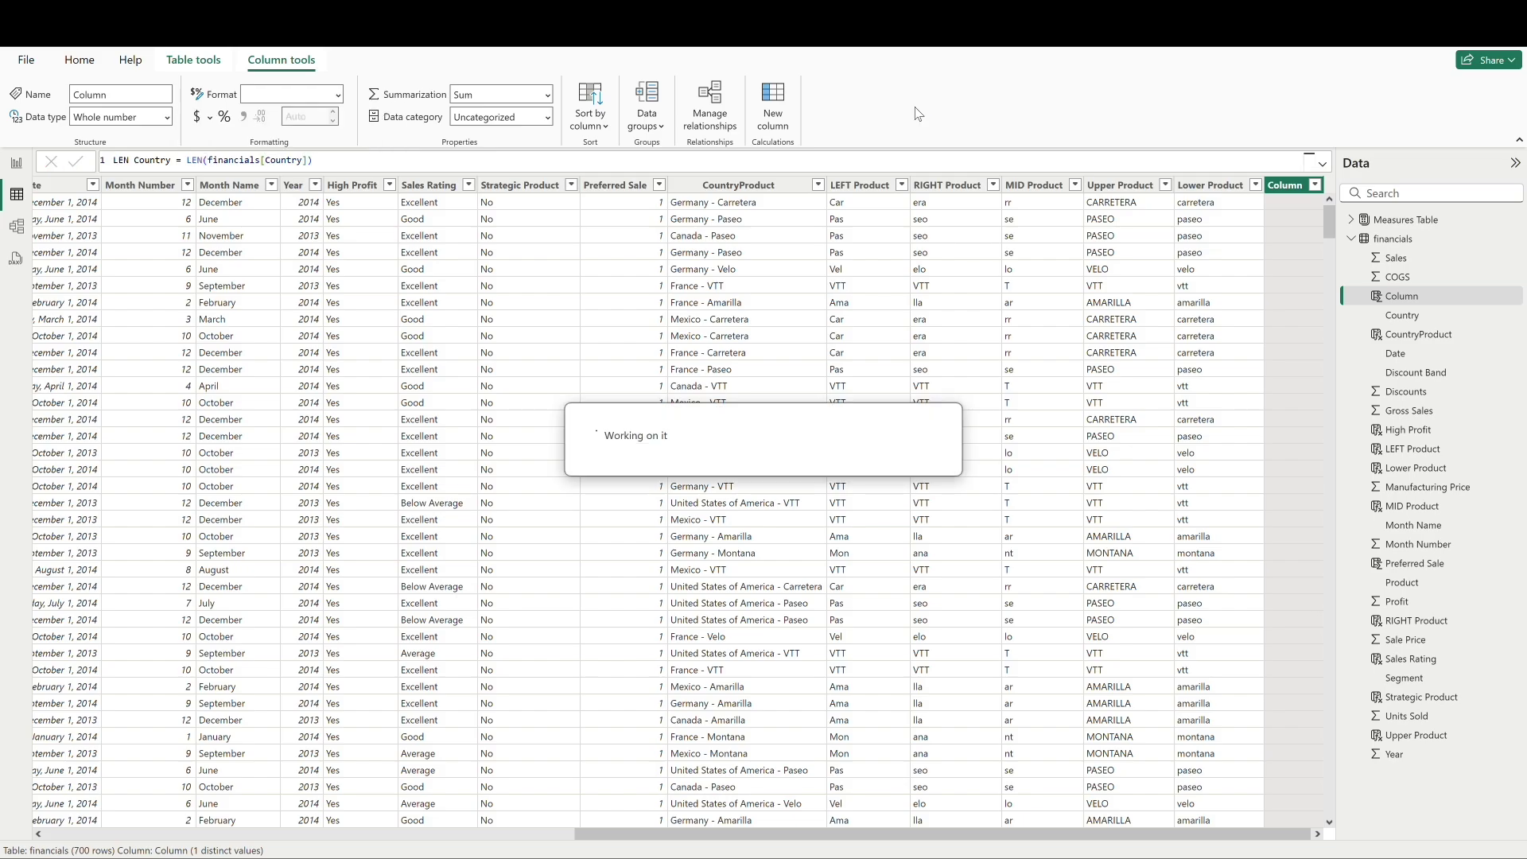